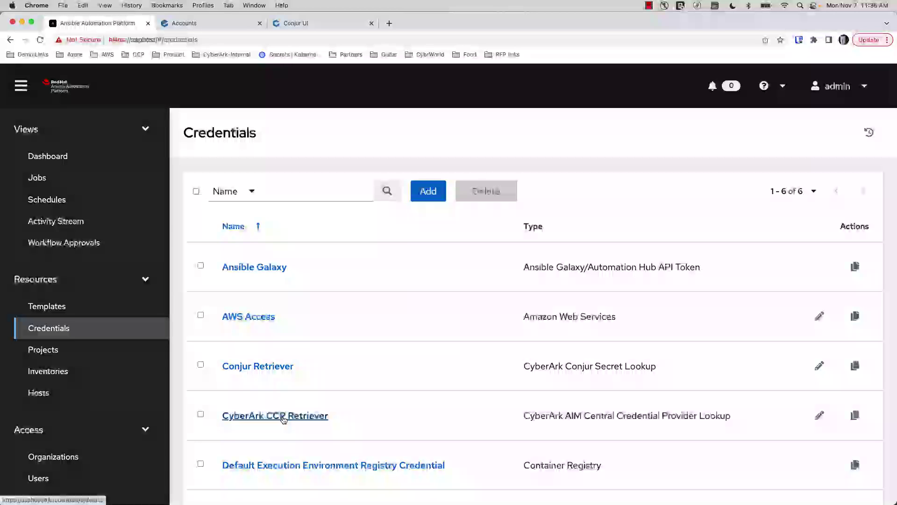
Open the CyberArk CCP Retriever credential for editing and review its CyberArk AIM URL and Application ID fields
click(283, 417)
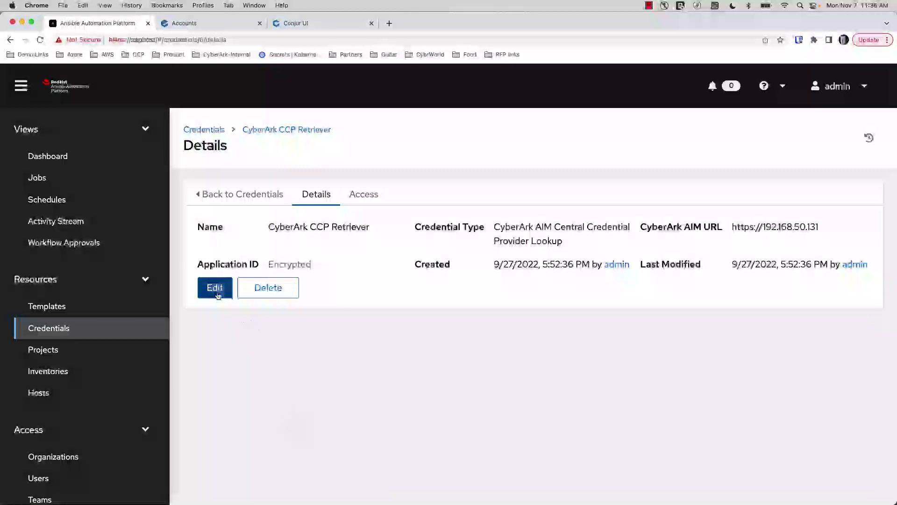
click(215, 288)
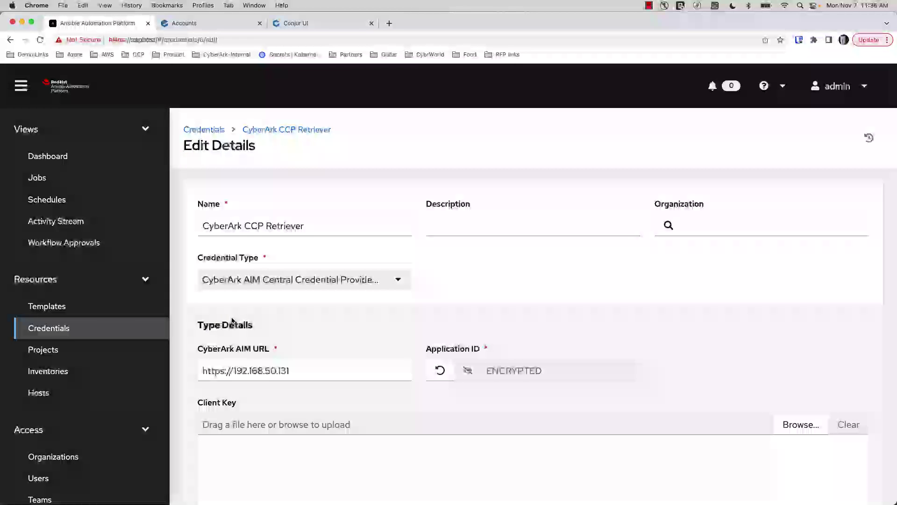
scroll(272, 327, down, 2)
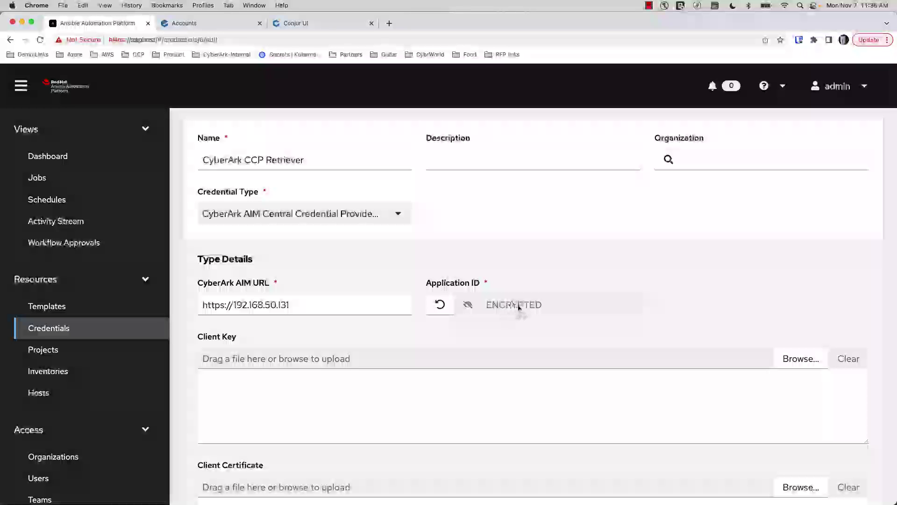
Switch to the CyberArk web vault and search the applications list for all accessible applications
click(183, 28)
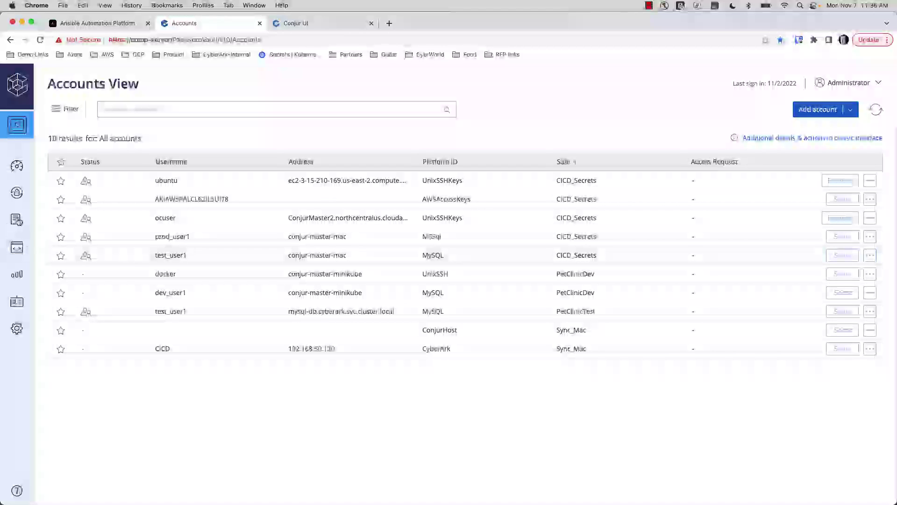
mouse_move(20, 221)
click(22, 252)
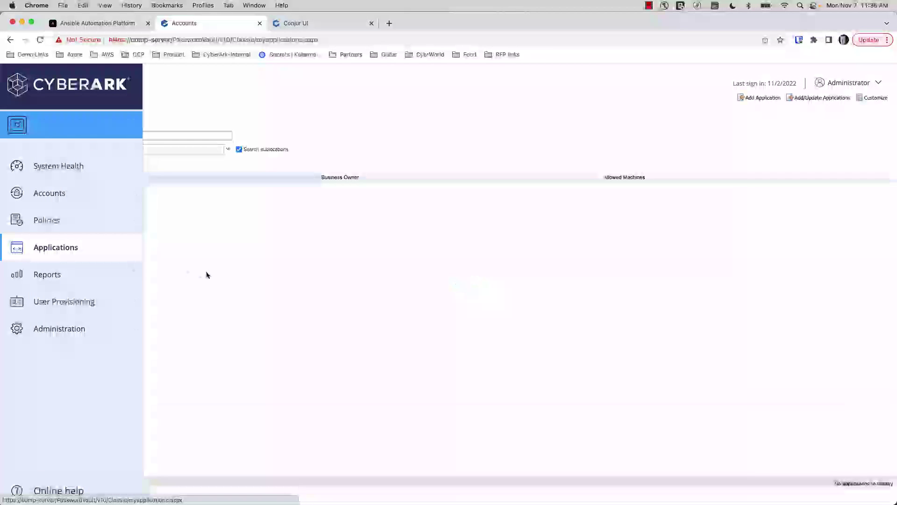
click(50, 163)
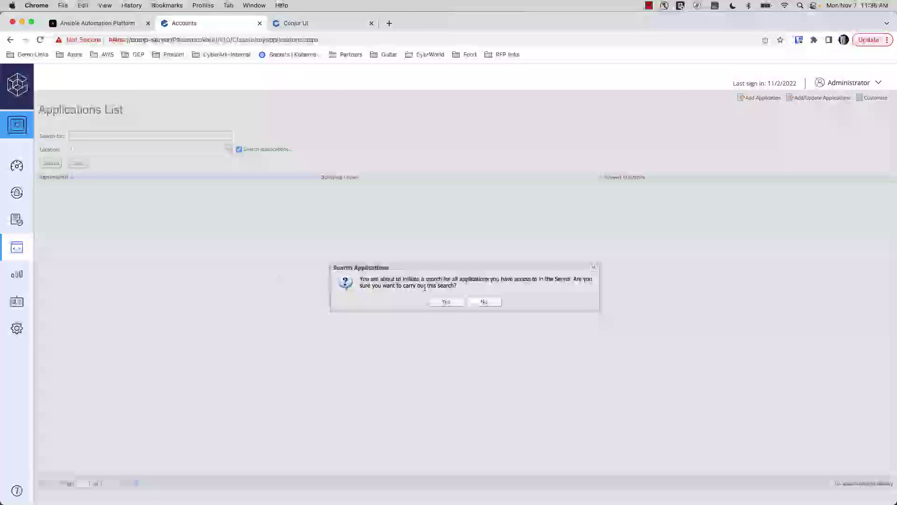
click(446, 301)
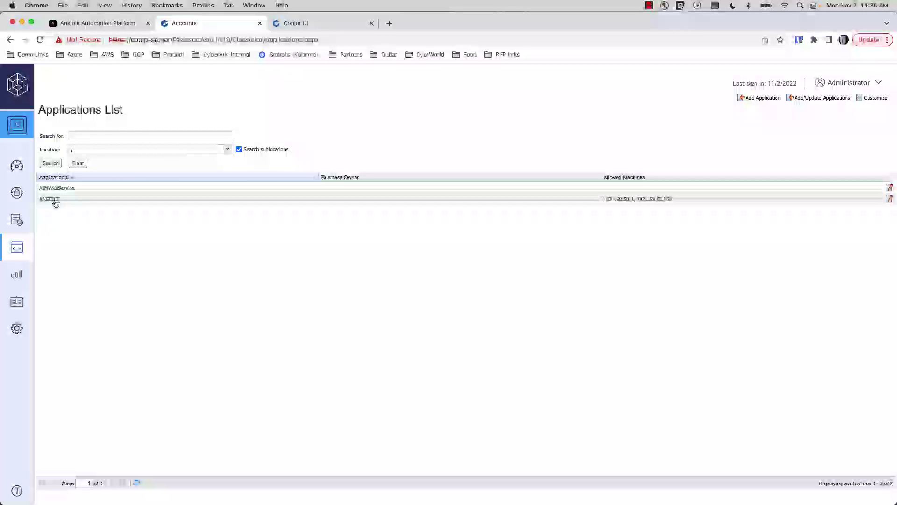
Return to Ansible Automation Platform and review the CCP Retriever's client key, client certificate and SSL verification settings
click(114, 27)
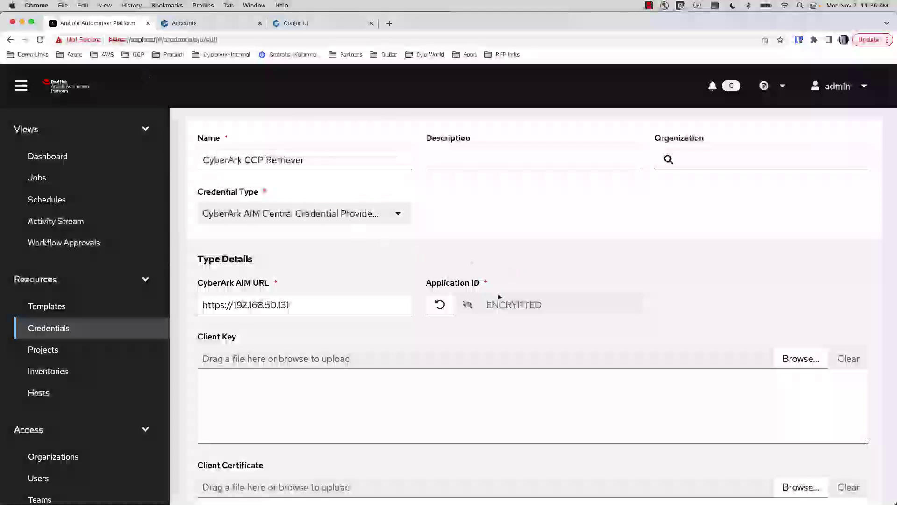
scroll(422, 375, down, 5)
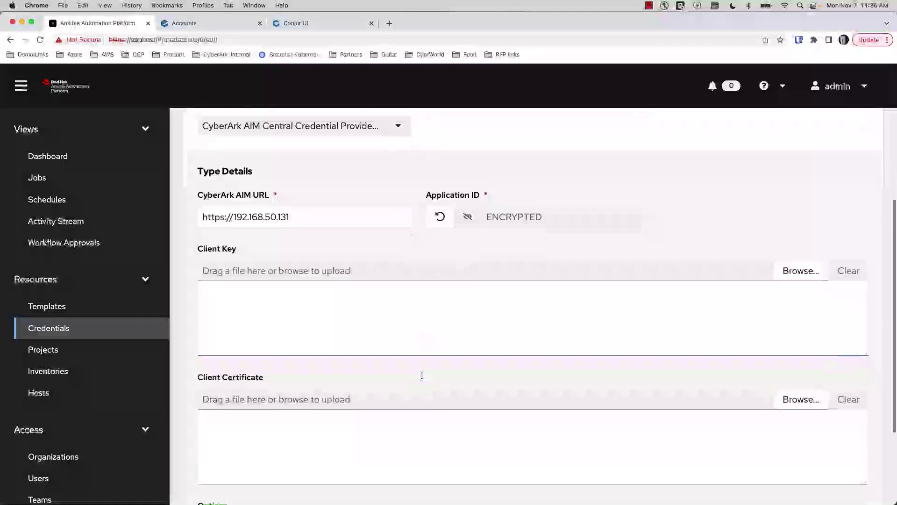
click(400, 372)
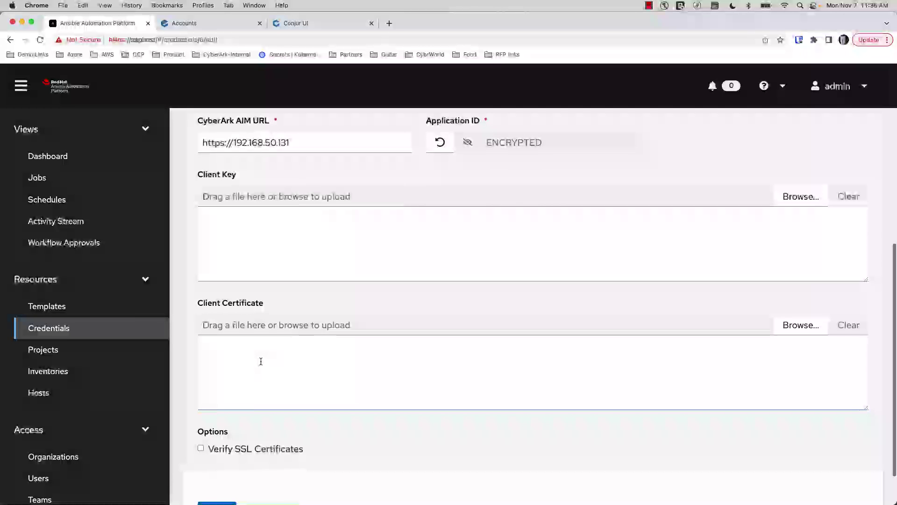
scroll(261, 361, down, 2)
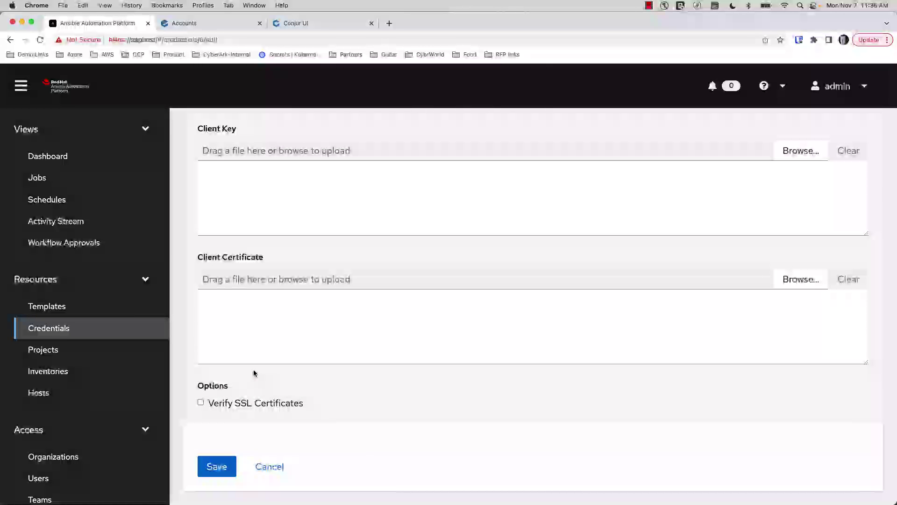
scroll(279, 358, up, 7)
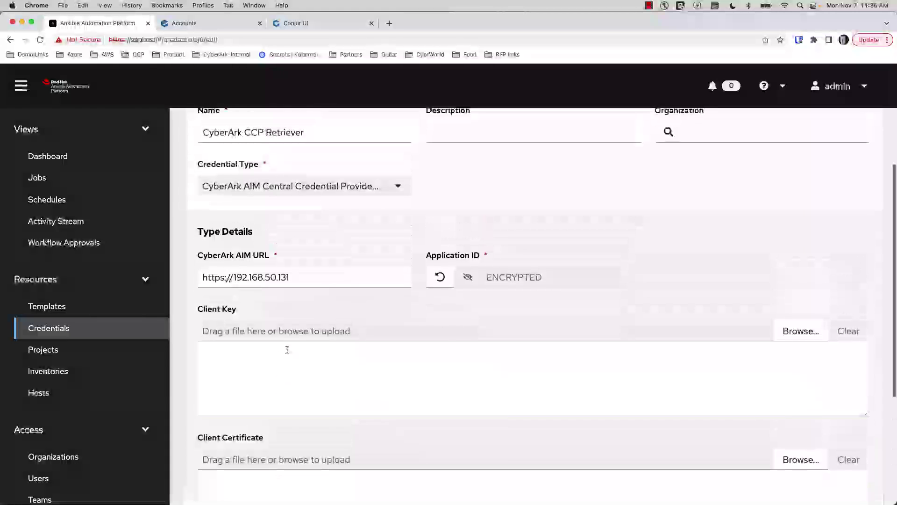
scroll(313, 293, up, 2)
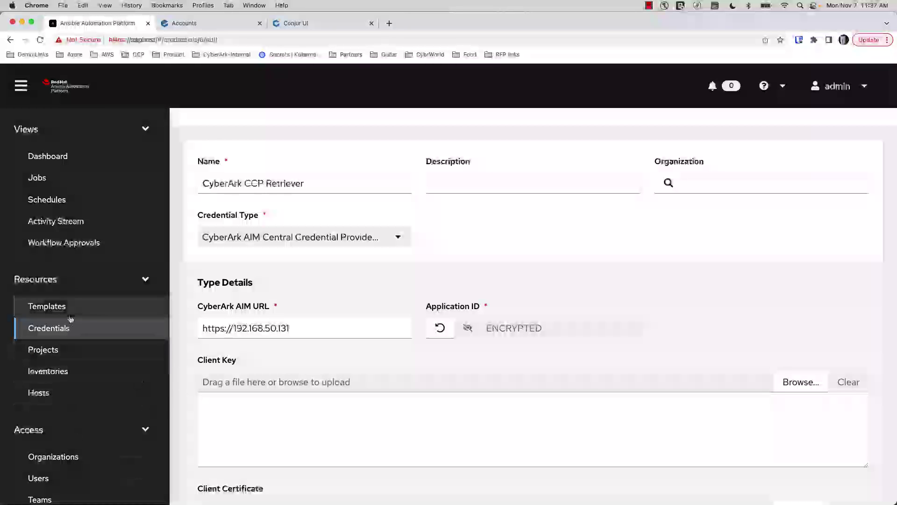
Open the AWS Access credential and examine how its Access Key and Secret Key are looked up
click(51, 328)
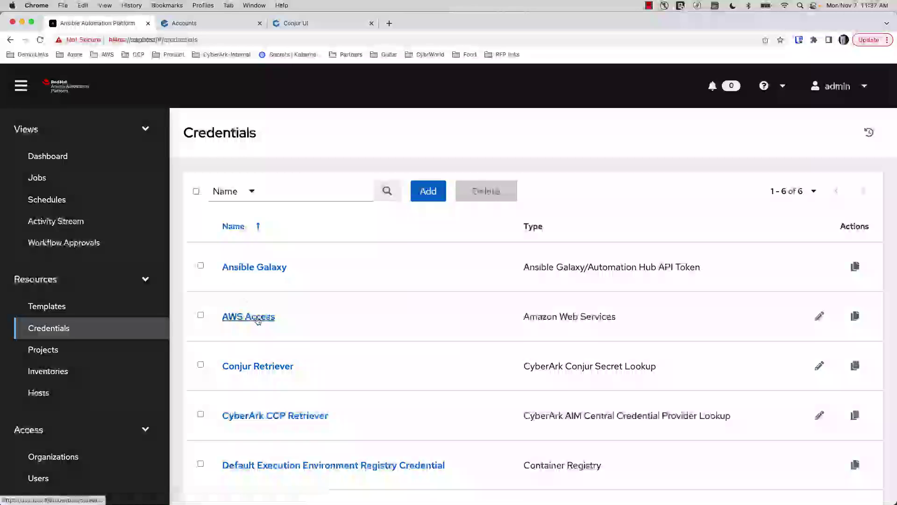
click(245, 316)
scroll(261, 322, down, 1)
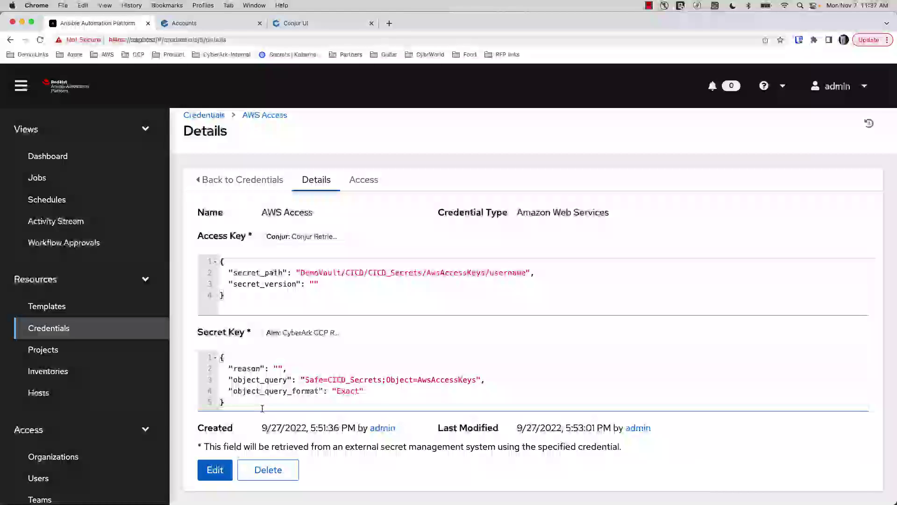
Edit AWS Access, test its Secret Key lookup through CyberArk CCP Retriever, cancel, and reopen the lookup's metadata
click(216, 472)
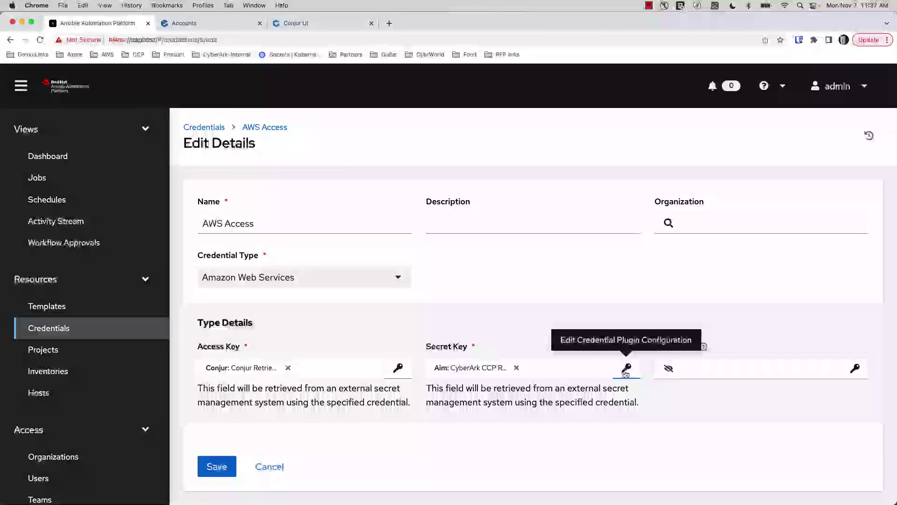
click(627, 370)
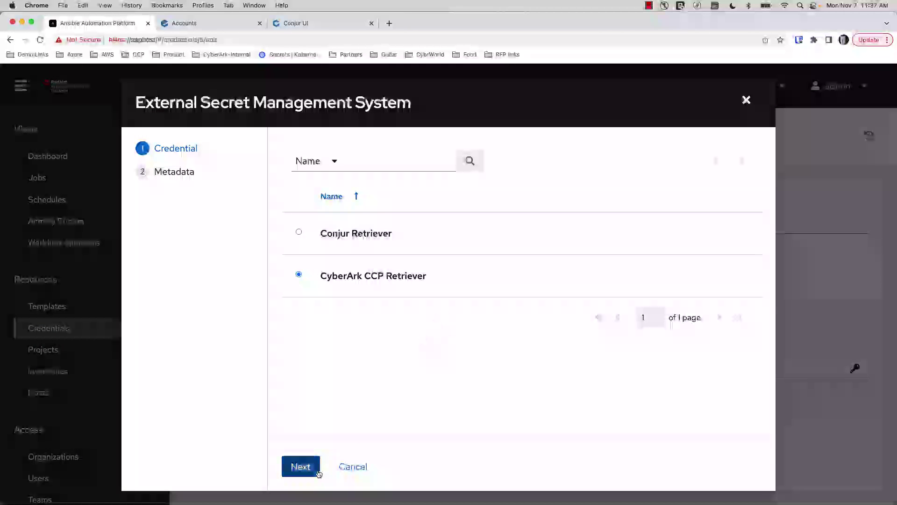
click(301, 471)
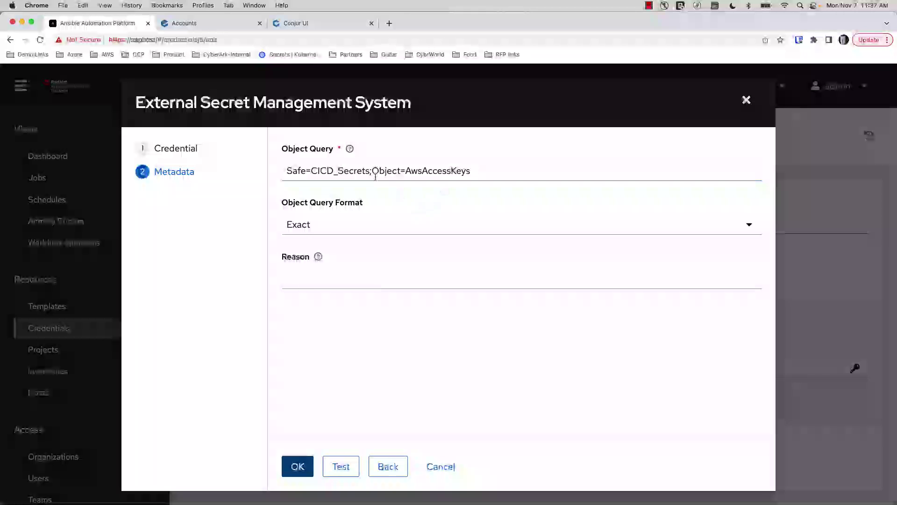
click(341, 467)
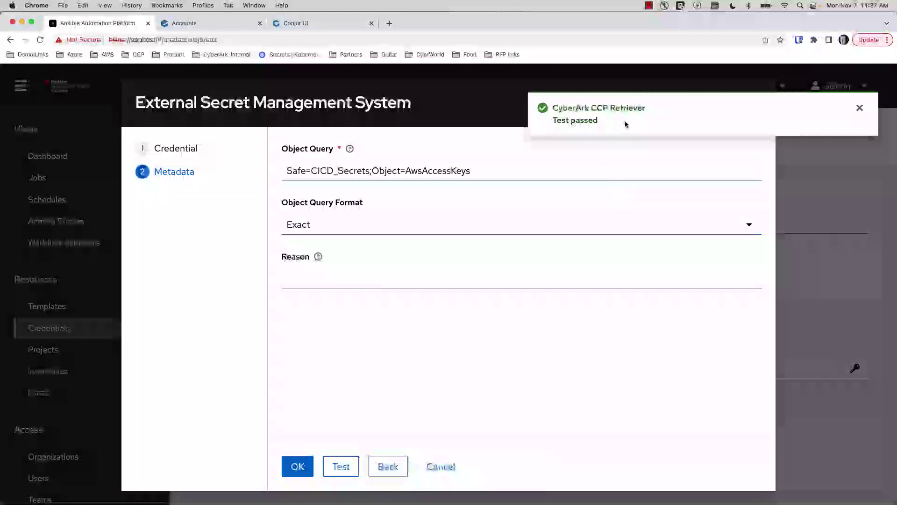
click(440, 466)
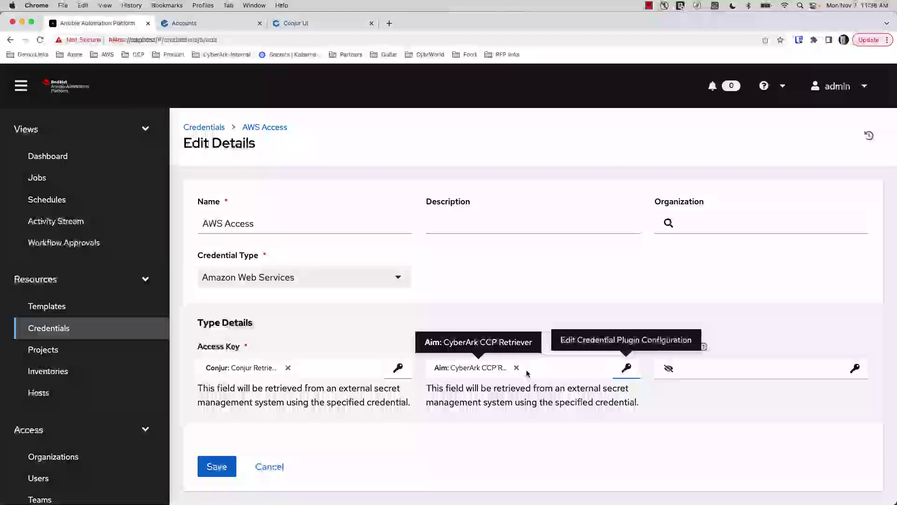
click(626, 367)
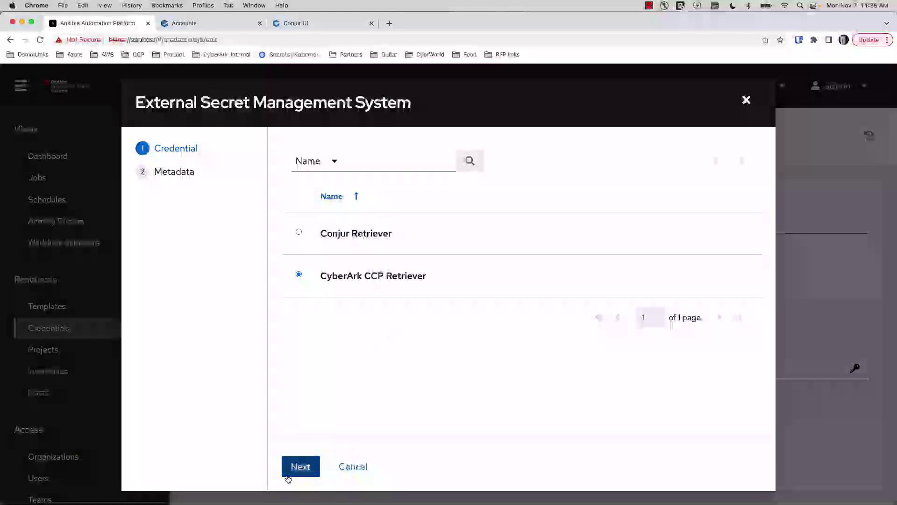
click(299, 469)
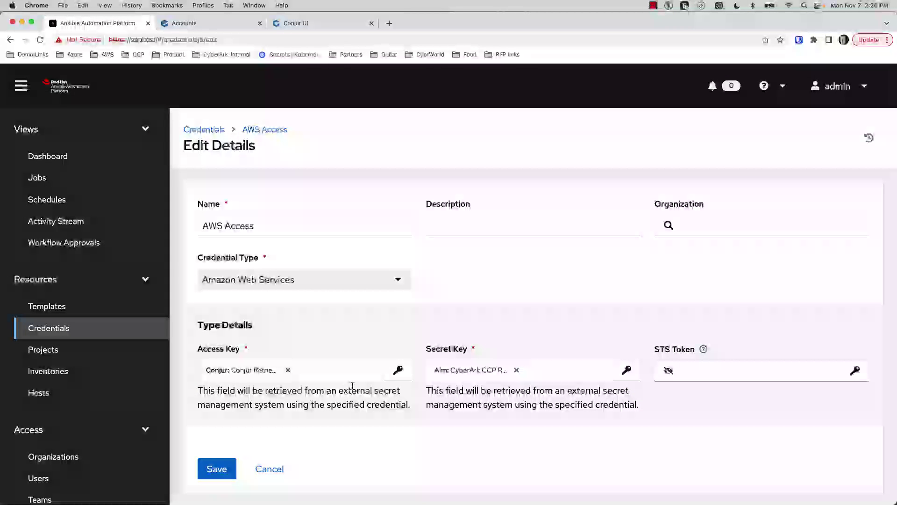
Test the AWS Access credential's Access Key lookup through Conjur Retriever and leave the lookup configuration without saving
click(398, 371)
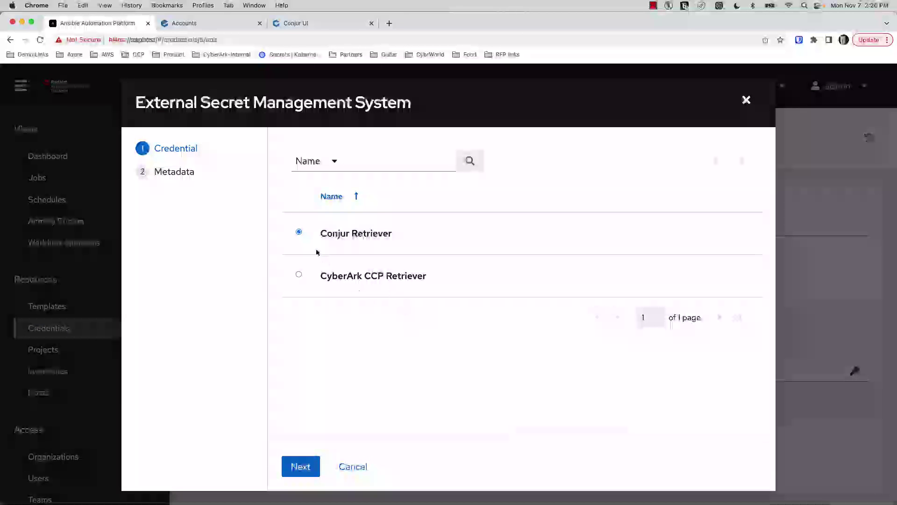
click(308, 467)
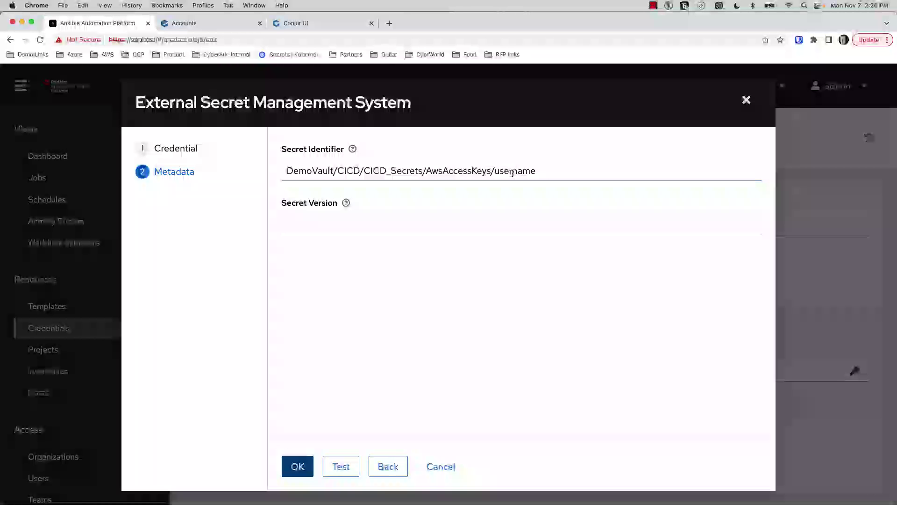
click(513, 173)
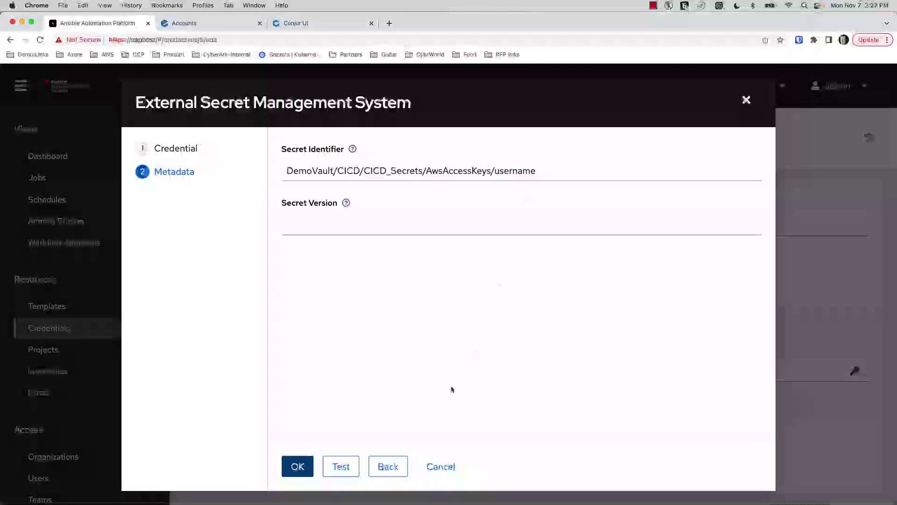
click(342, 467)
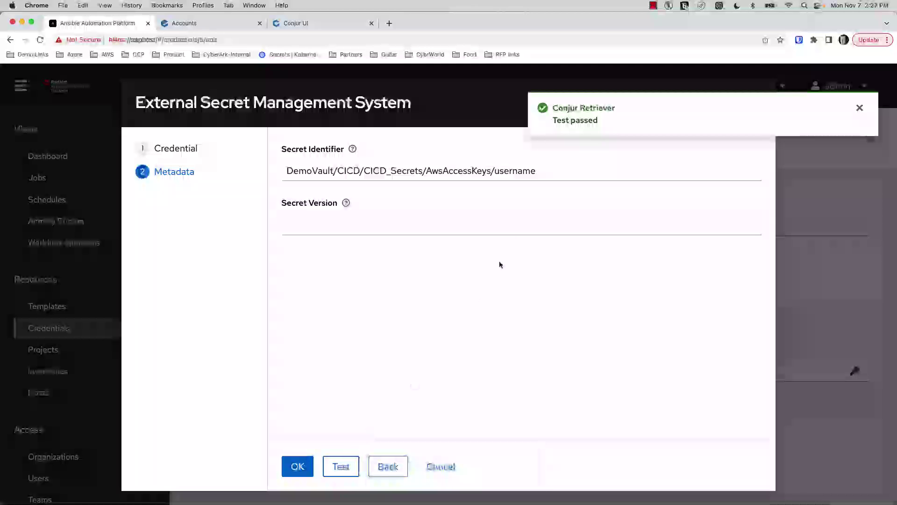
click(441, 467)
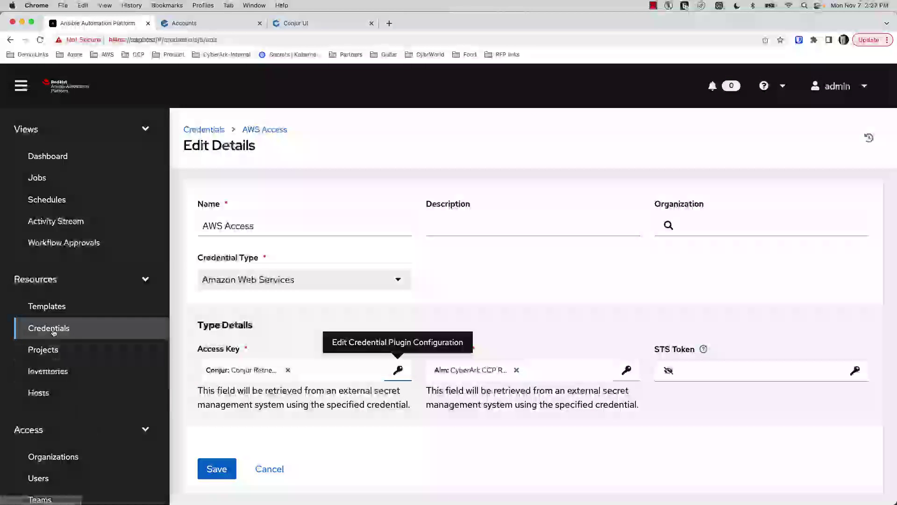
Open the Conjur Retriever credential's details and look through its public key certificate
click(53, 330)
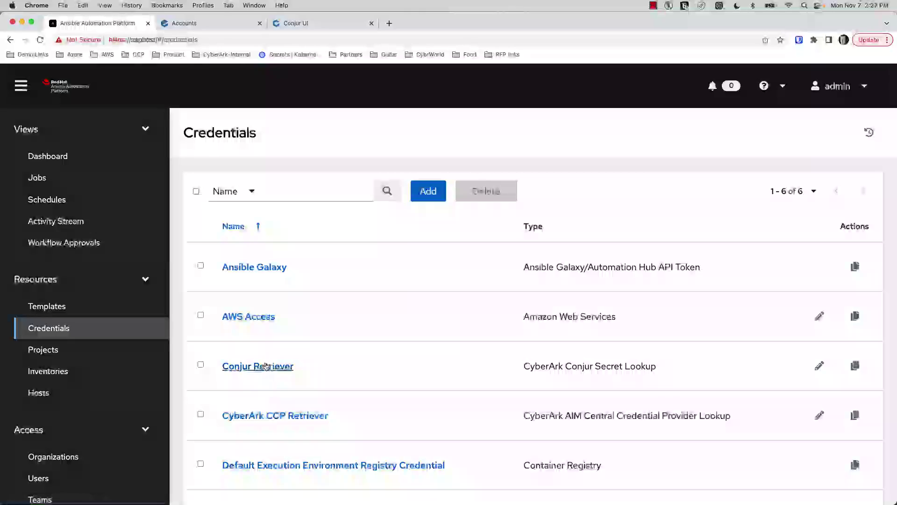
click(264, 366)
scroll(292, 332, down, 15)
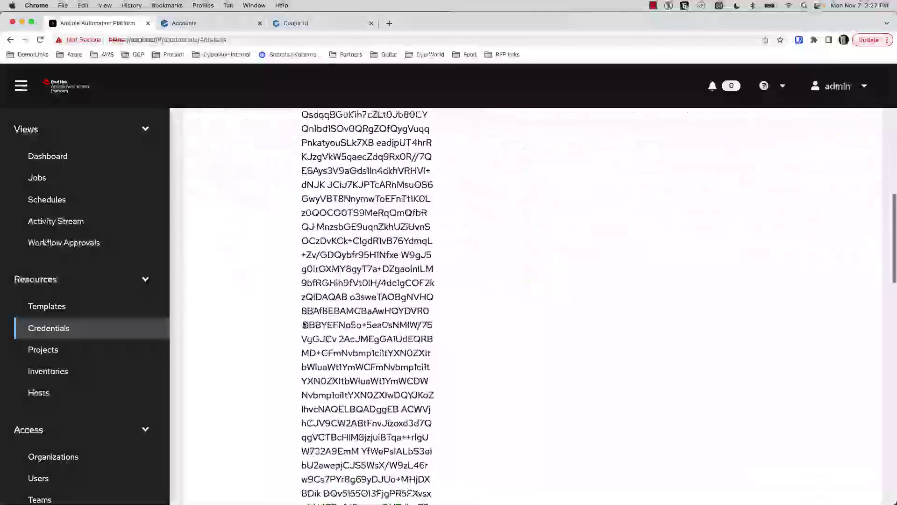
scroll(303, 322, down, 5)
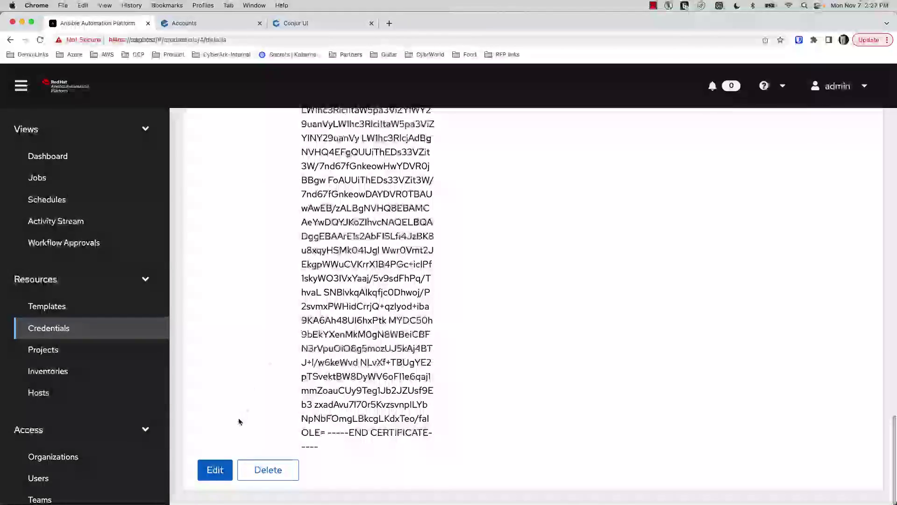
Open Conjur Retriever for editing, review its Conjur URL, API key, account, username and certificate fields, and cancel the edit
click(211, 469)
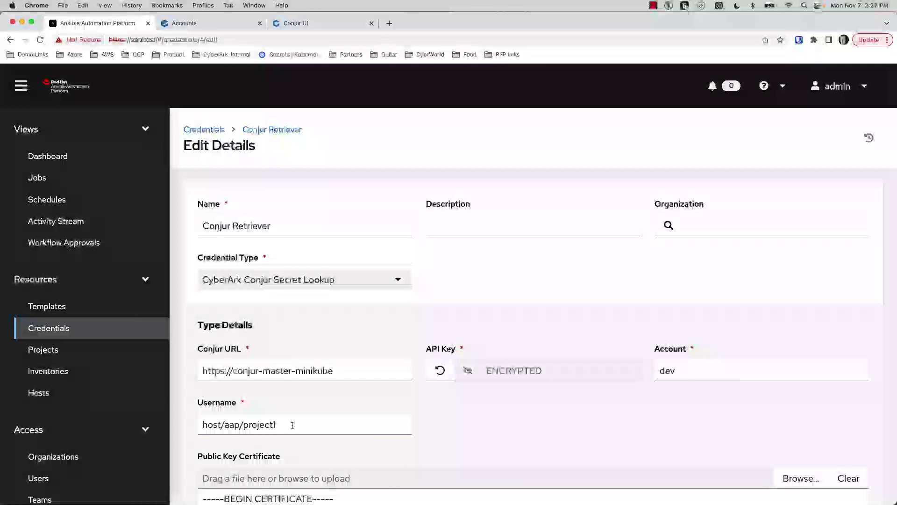
scroll(285, 426, down, 2)
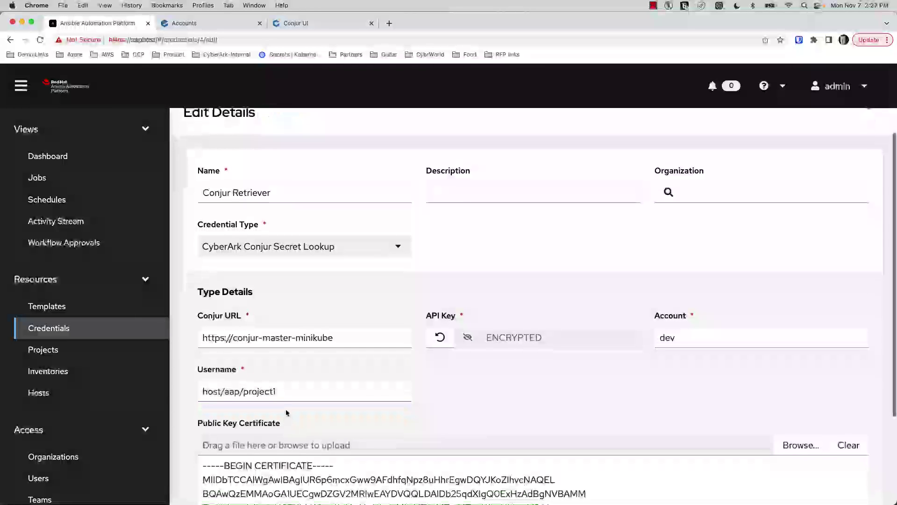
scroll(285, 392, down, 1)
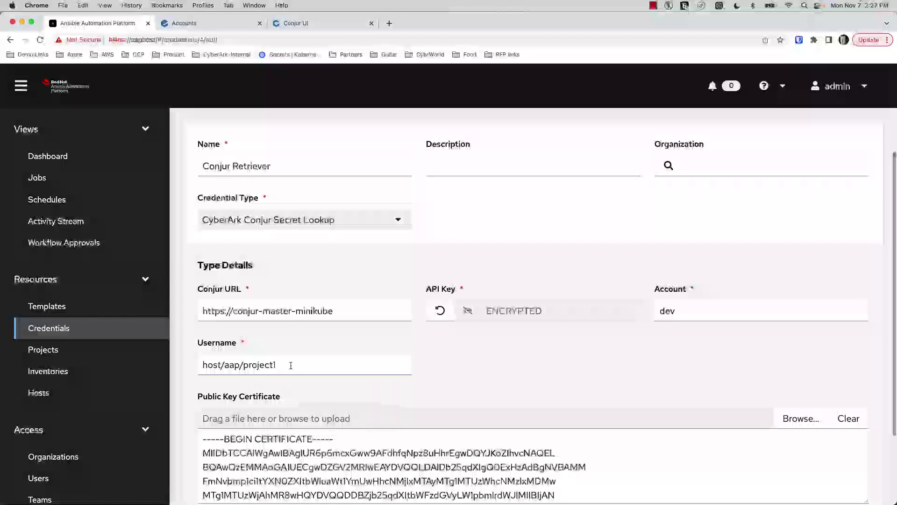
scroll(310, 387, down, 4)
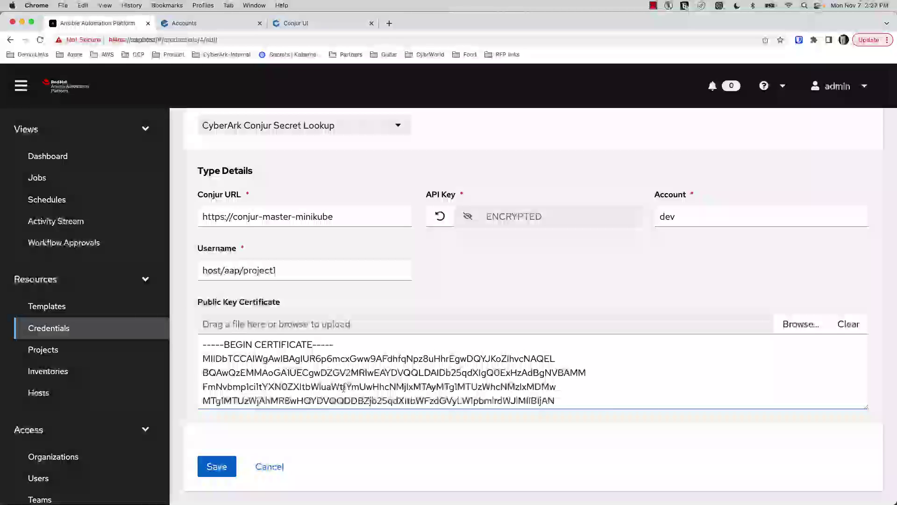
click(269, 467)
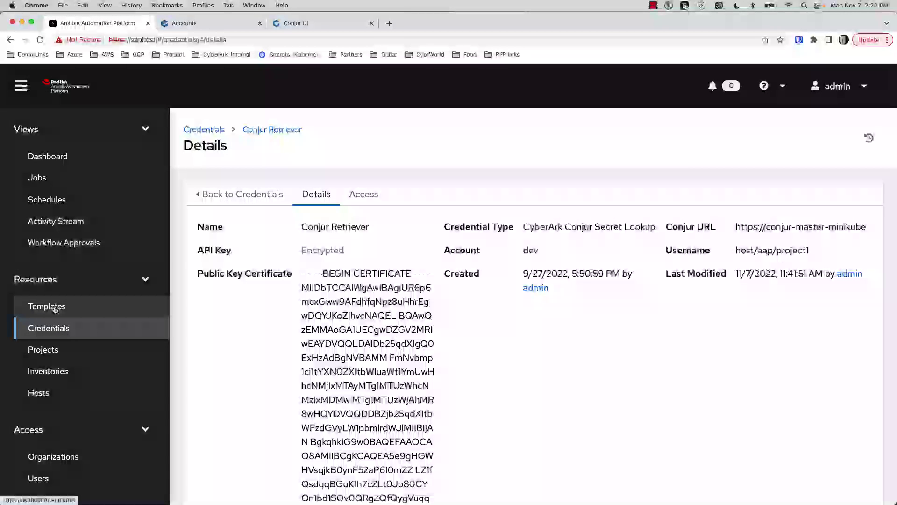
Open the GetCreds job template's details and switch to the iTerm2 terminal beside the browser
click(55, 308)
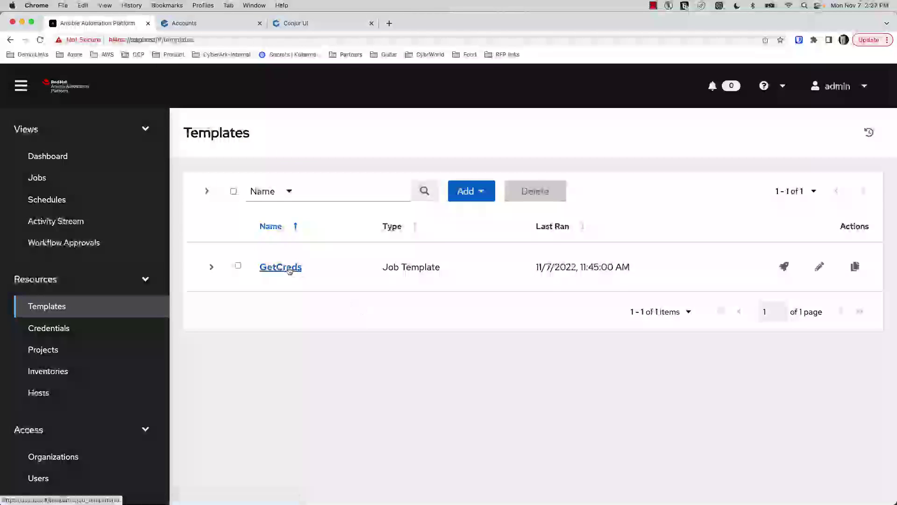
click(290, 270)
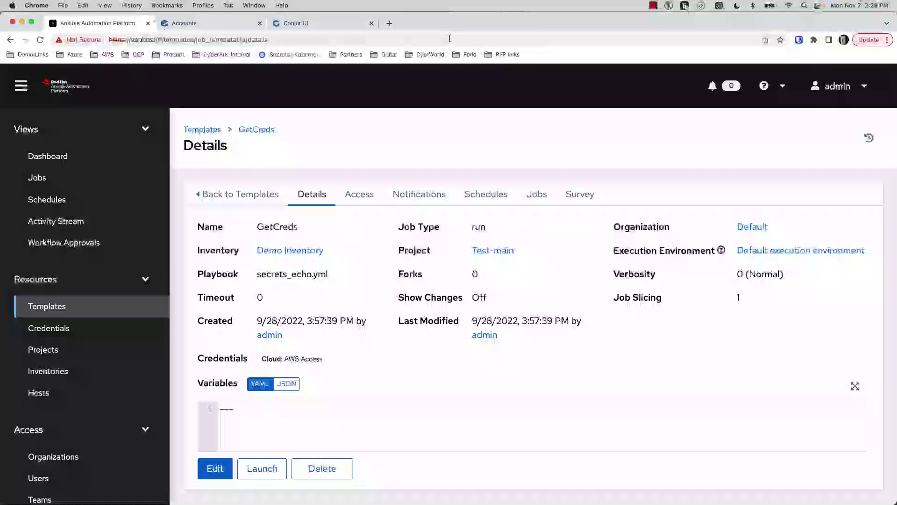
drag(465, 25, 553, 45)
click(32, 414)
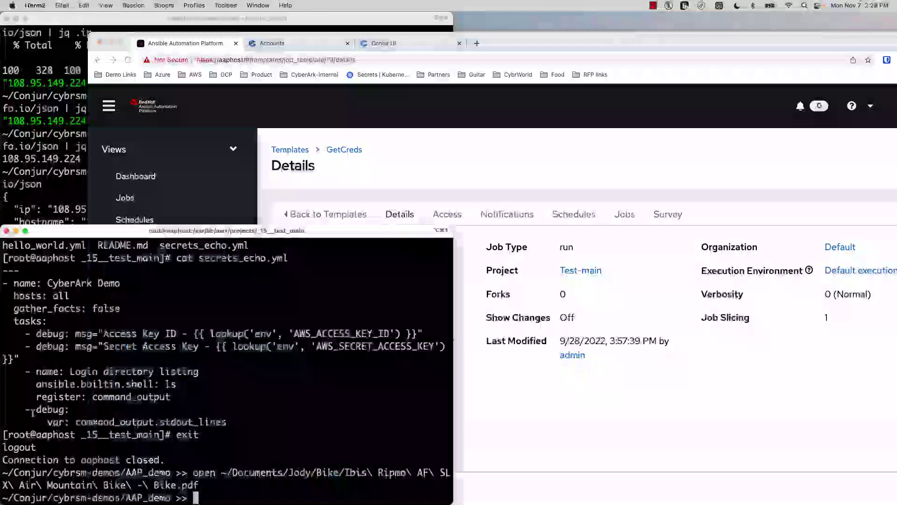
Log in to aaphost as root over SSH with the account password and clear the terminal screen
key(Up)
key(Up)
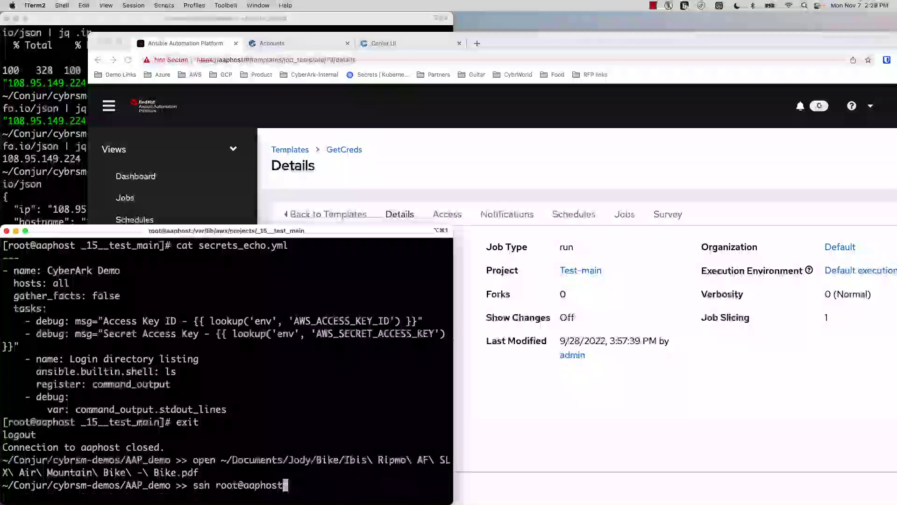
key(Return)
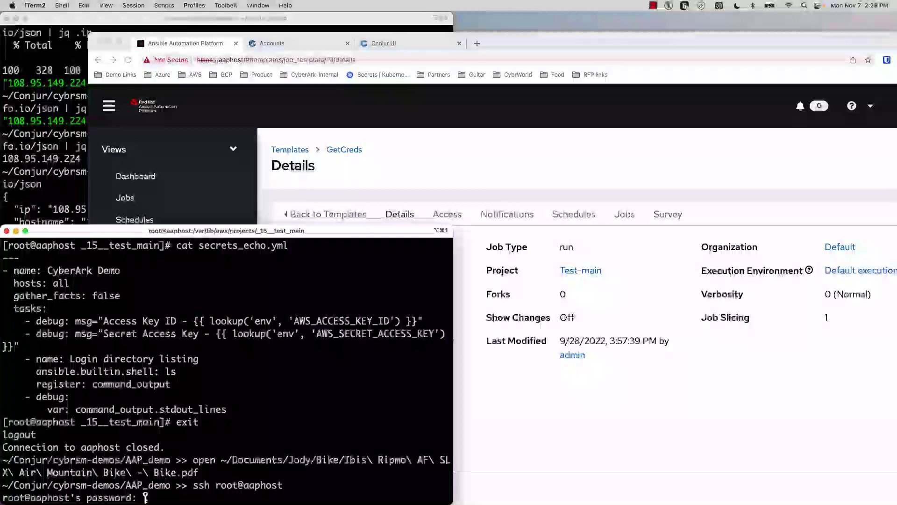
key(Return)
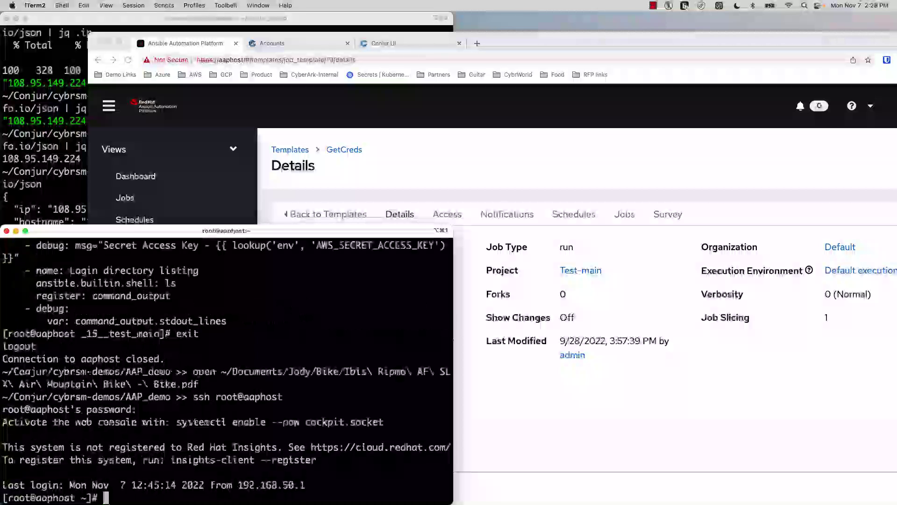
text(clear)
key(Return)
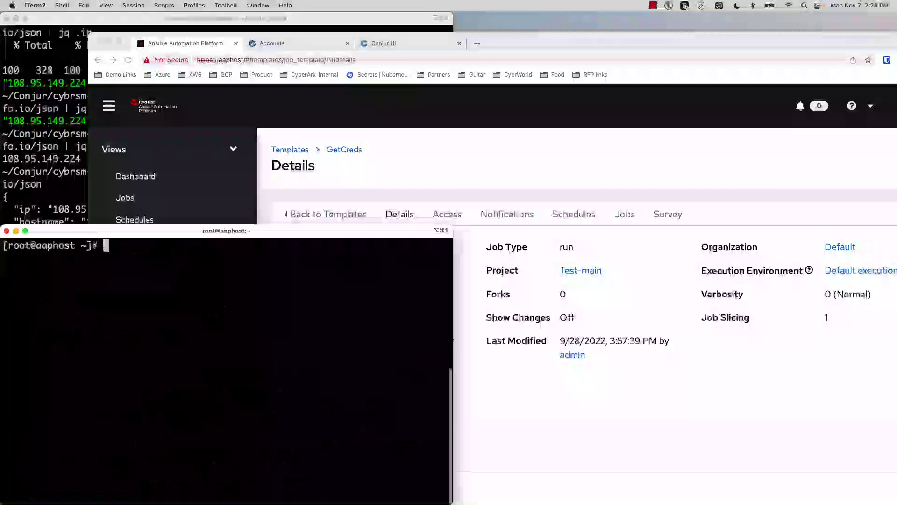
Try to print /var/lib/awx/projects/_15__test_main with cat
text(cat )
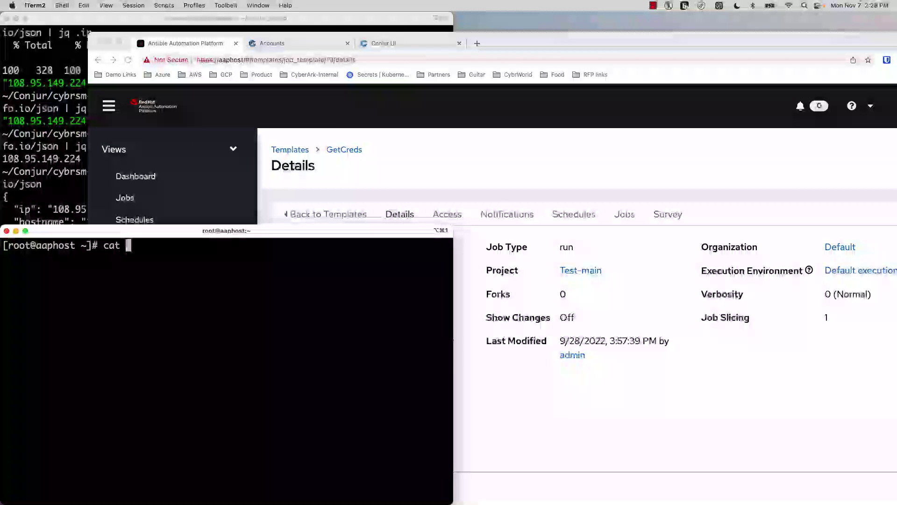
text(/var/a)
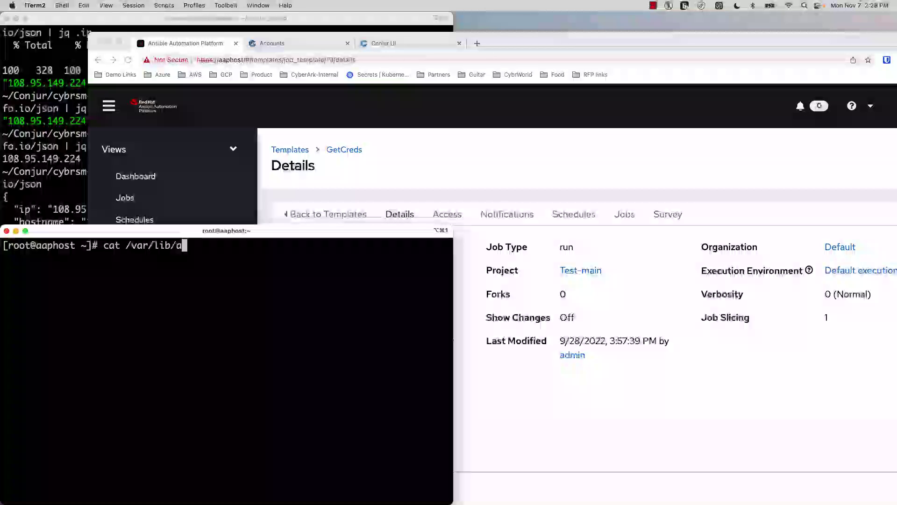
text(wx/)
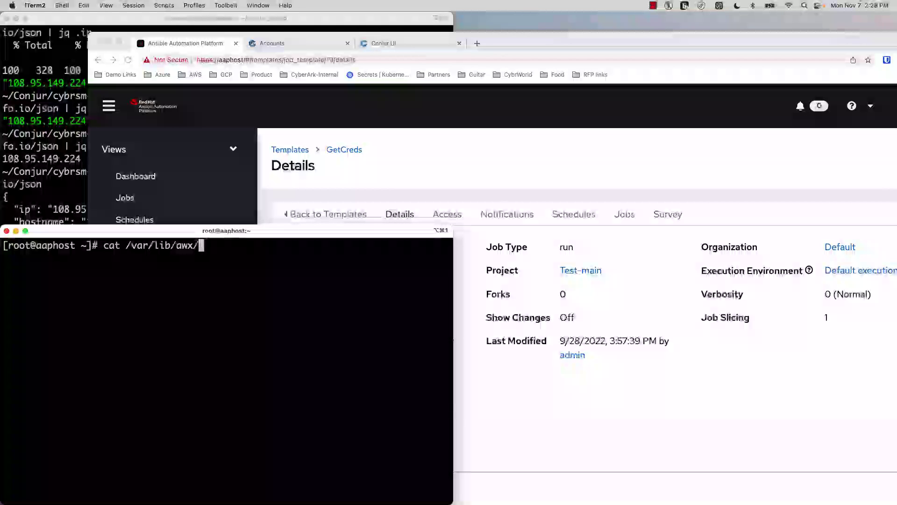
text(pro)
key(Tab)
text(_)
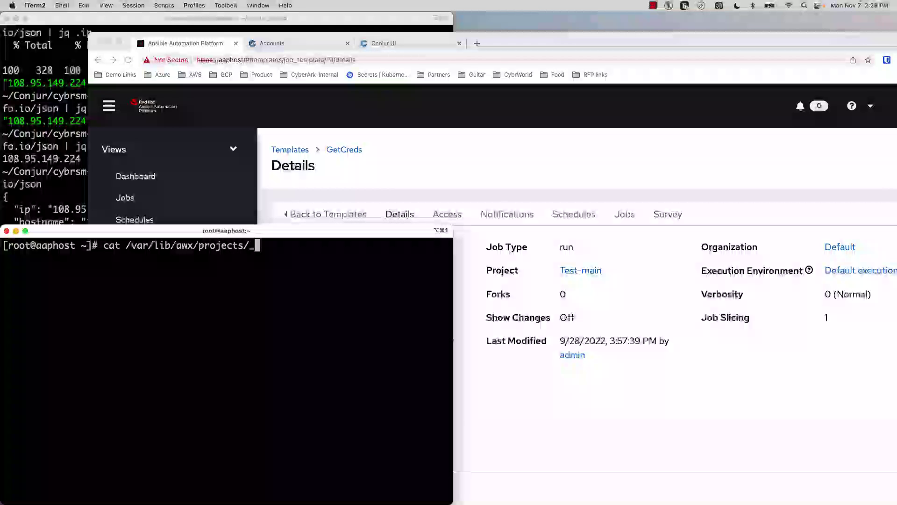
text(15)
key(Tab)
key(Return)
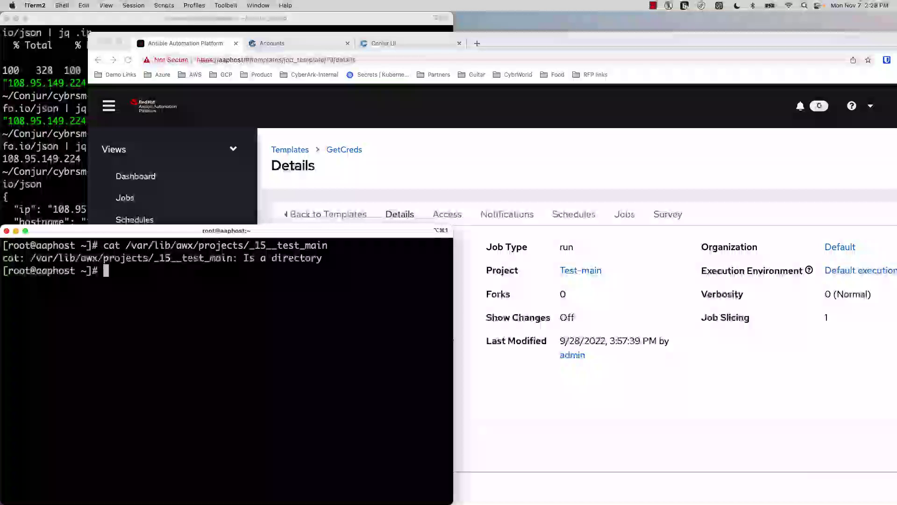
Print the playbook /var/lib/awx/projects/_15__test_main/secrets_echo.yml with cat
key(Up)
text(/see)
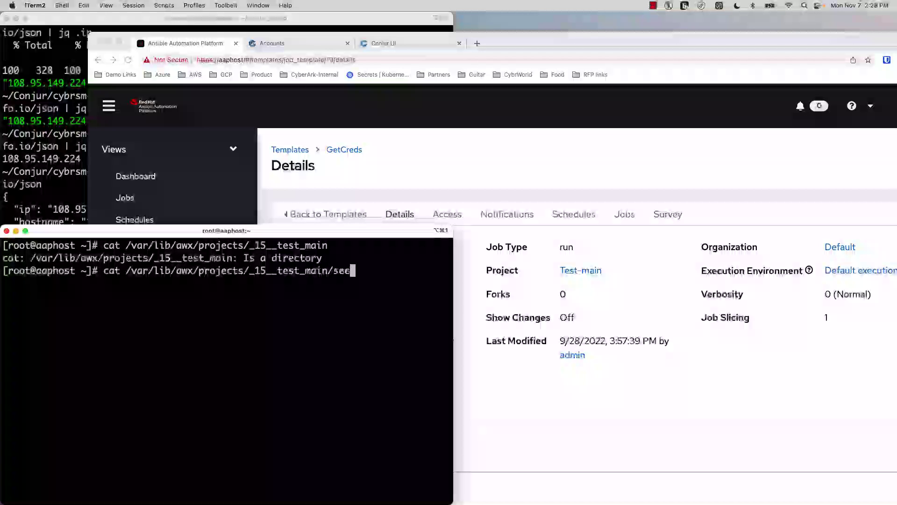
key(Tab)
key(Return)
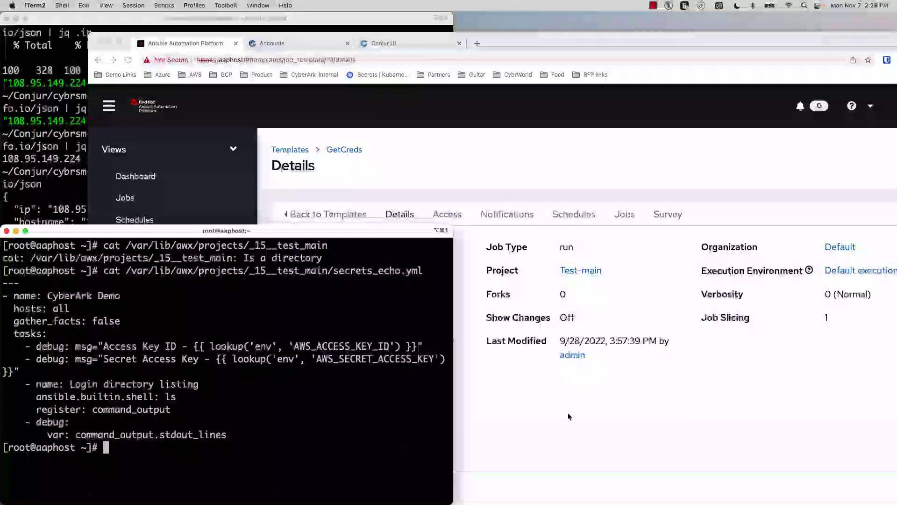
Compare the GetCreds template's playbook name in the browser with the printed file, and highlight AWS_ACCESS_KEY_ID in the terminal
click(568, 416)
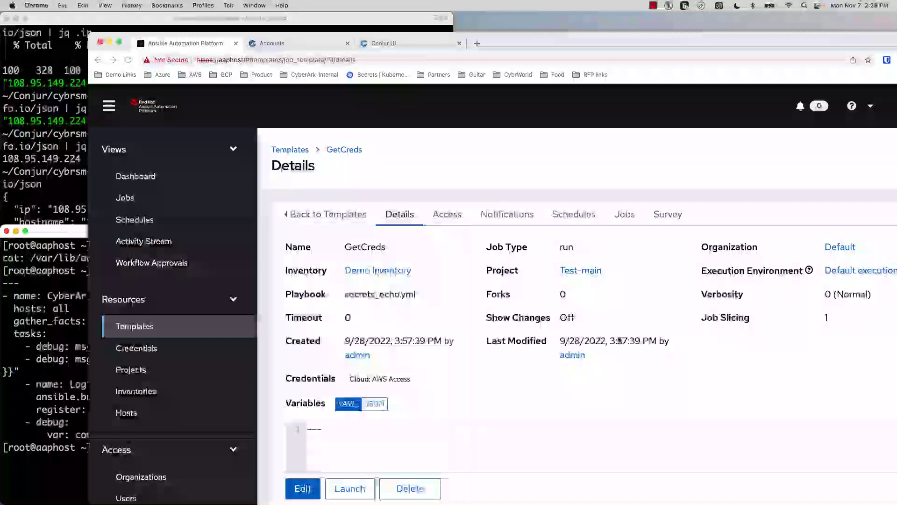
double_click(396, 296)
click(55, 359)
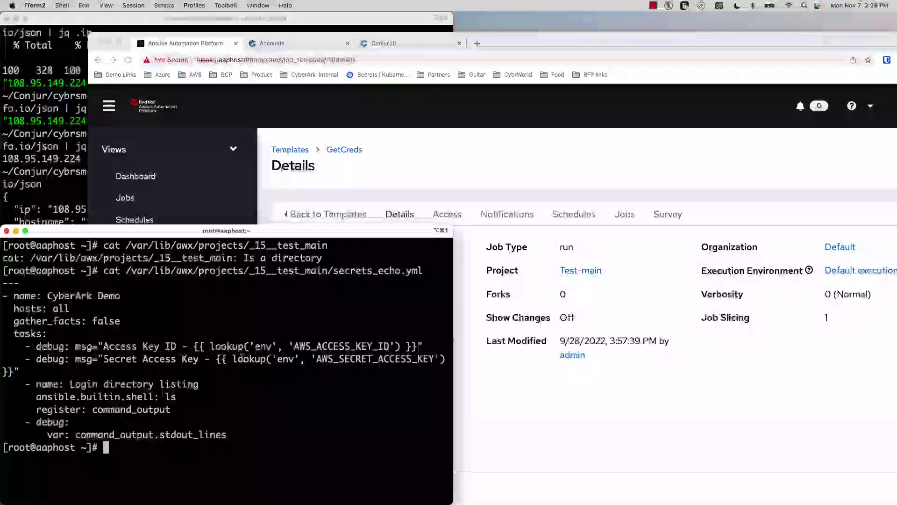
double_click(330, 346)
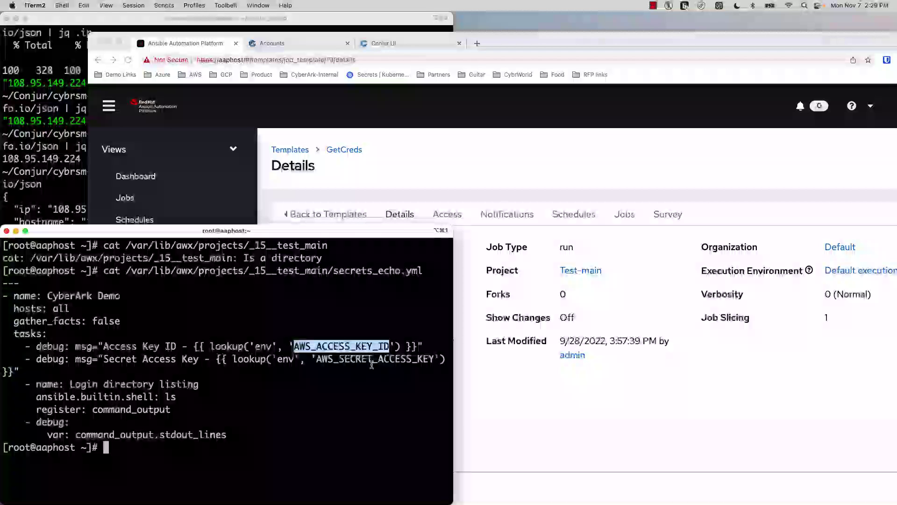
Launch the GetCreds job template and check the playbook's key lookups in the terminal while the job starts
click(528, 397)
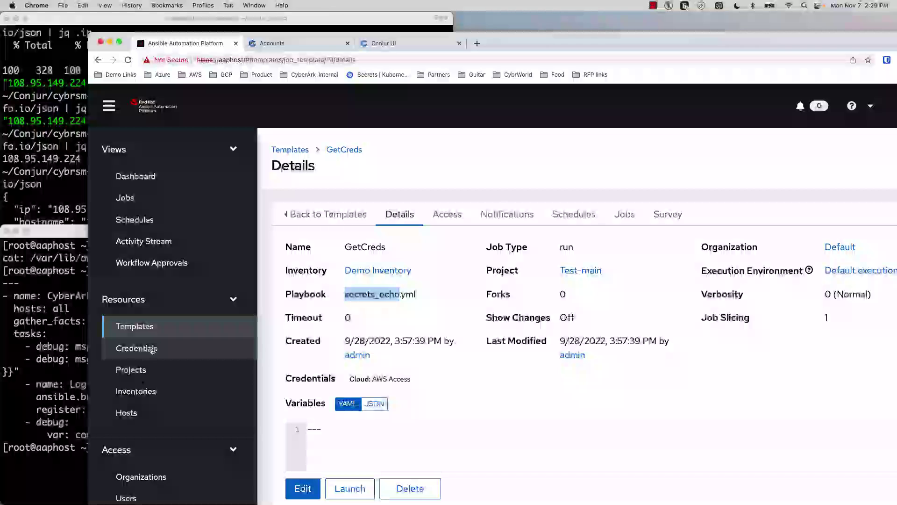
click(355, 487)
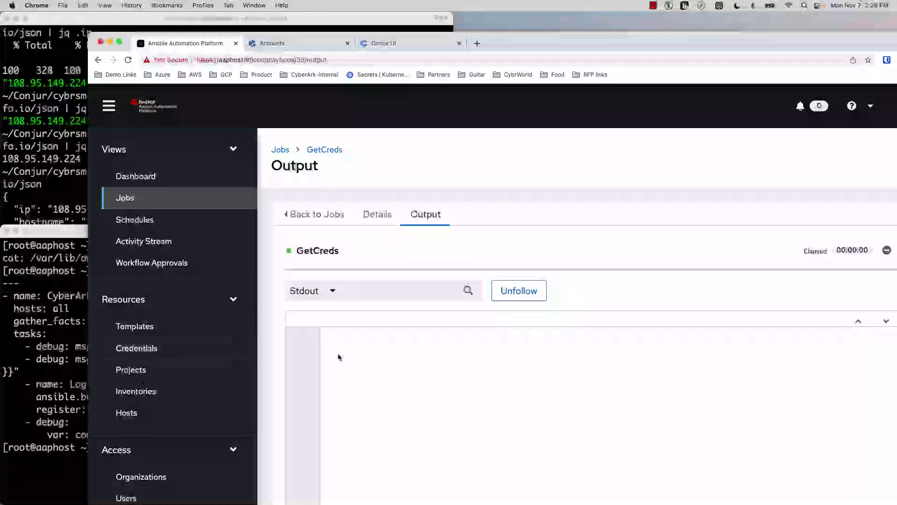
click(45, 360)
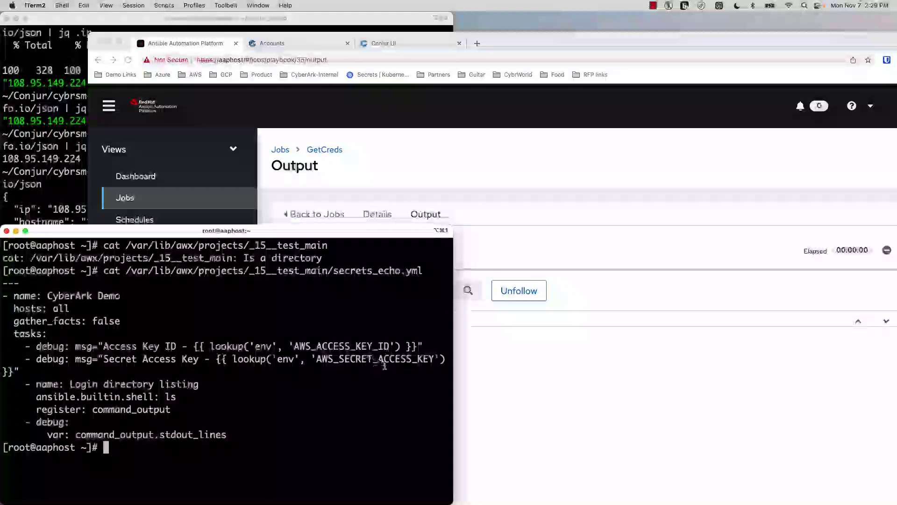
click(584, 370)
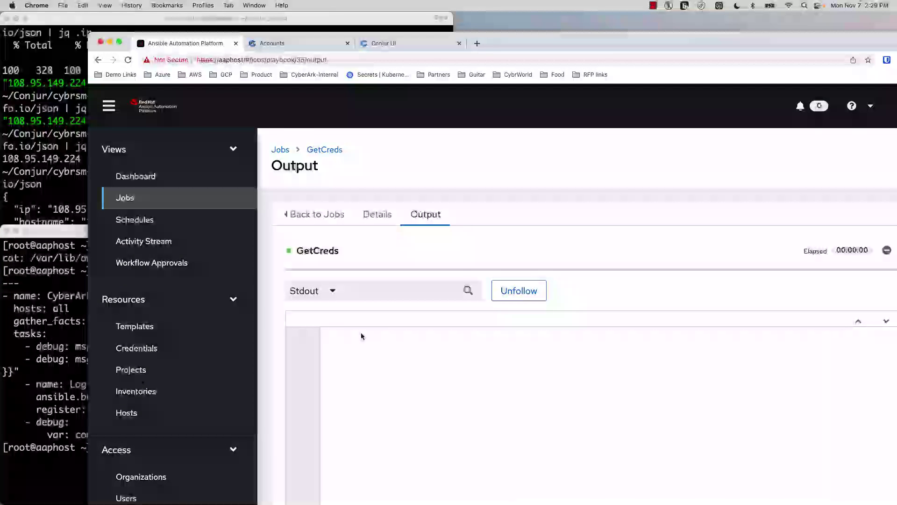
Check the CyberArk accounts list and examine the details and role graph of the aap/project1 host in Conjur
click(279, 44)
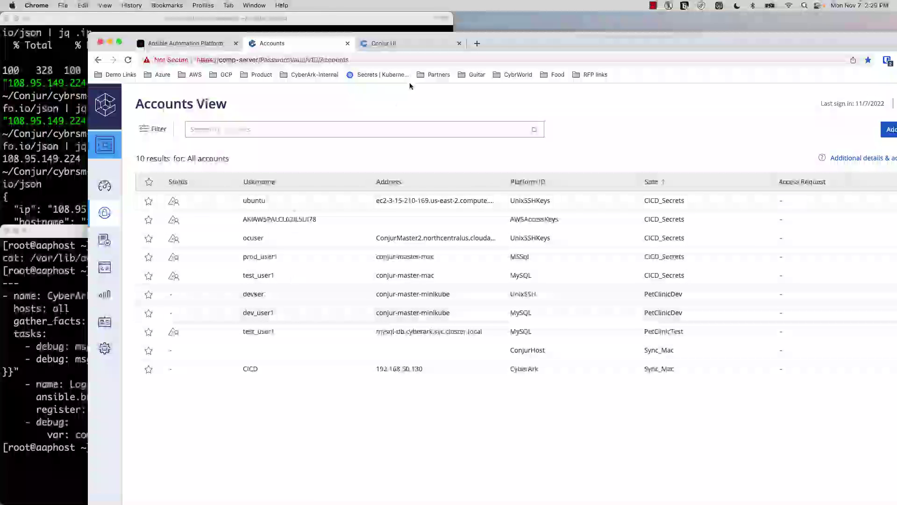
click(388, 44)
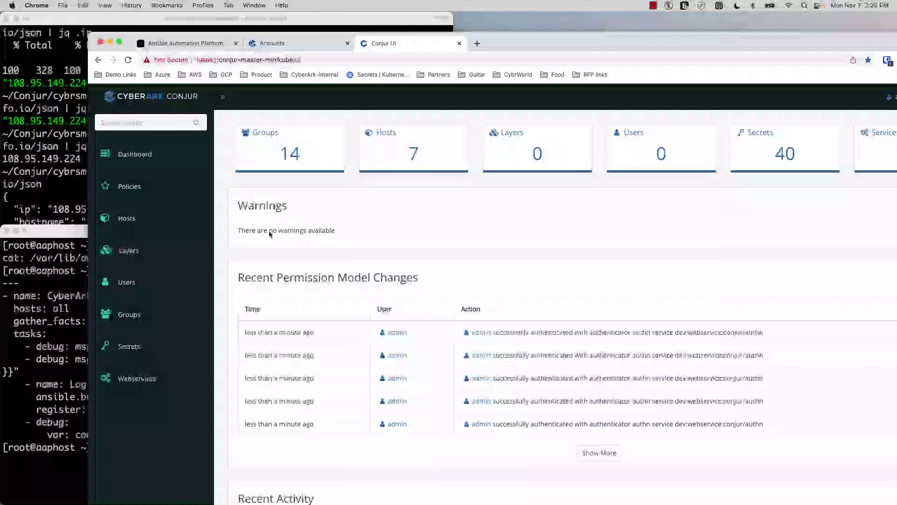
click(133, 218)
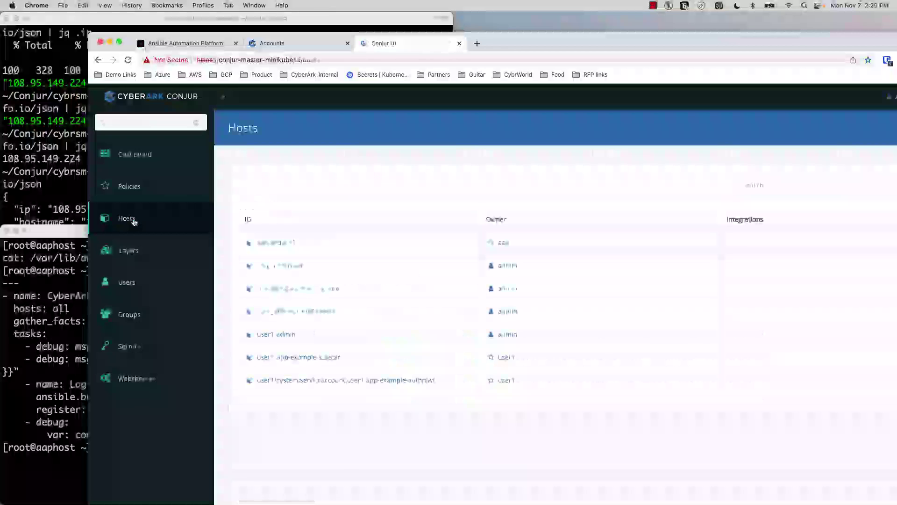
click(286, 244)
scroll(330, 328, down, 2)
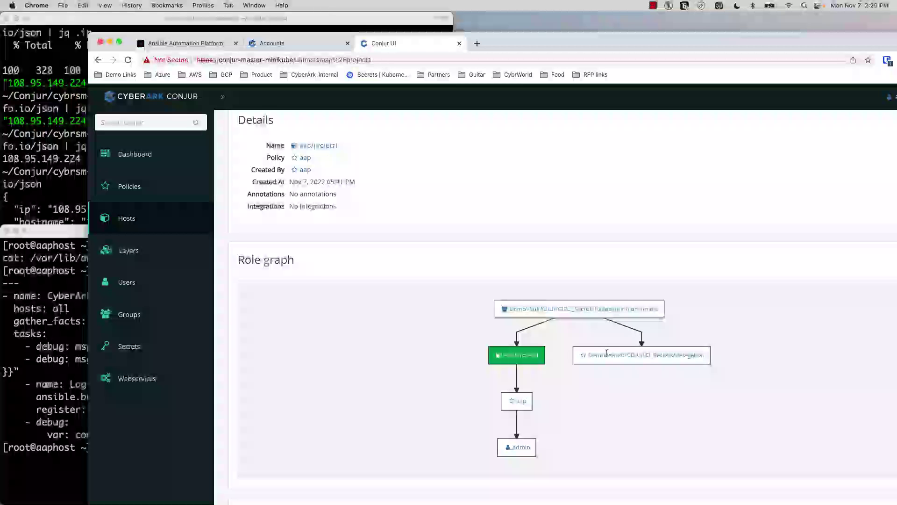
Examine the GetCreds job output in Ansible Automation Platform for the access key ID, secret access key and directory listing tasks
click(185, 43)
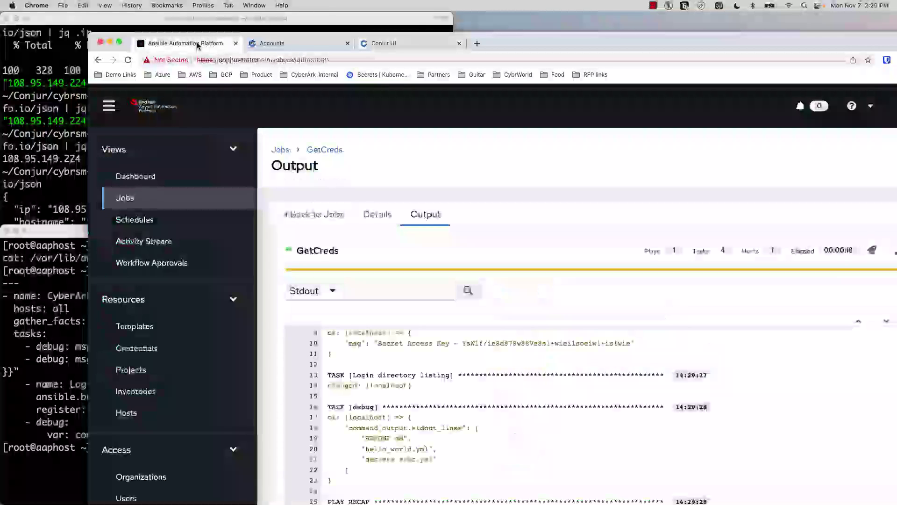
scroll(394, 344, up, 4)
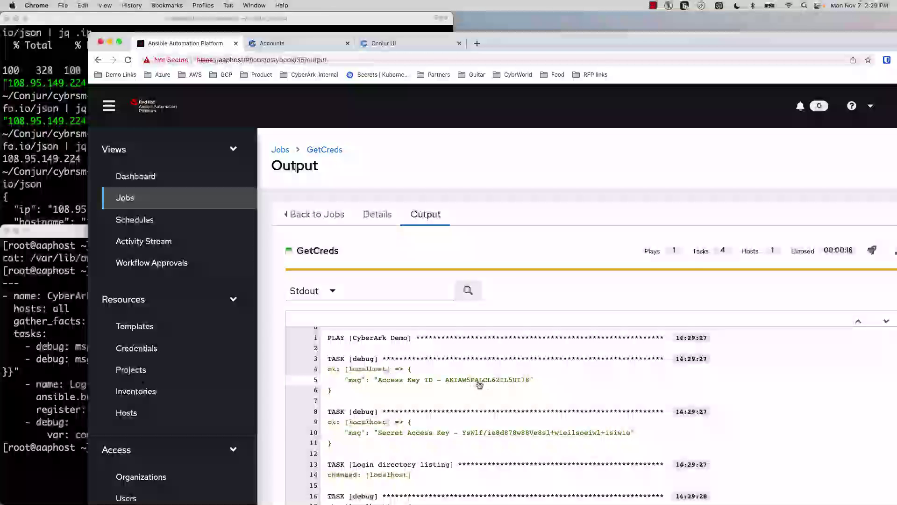
scroll(476, 384, down, 1)
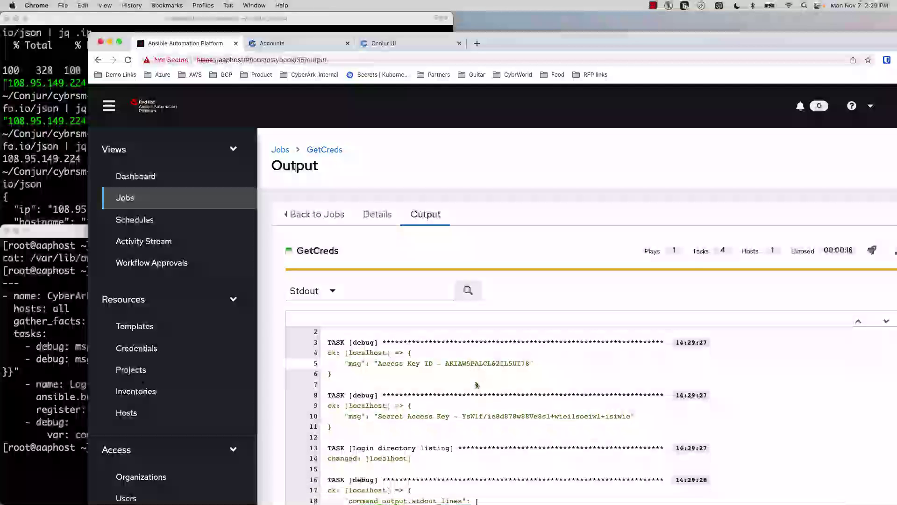
scroll(506, 415, down, 1)
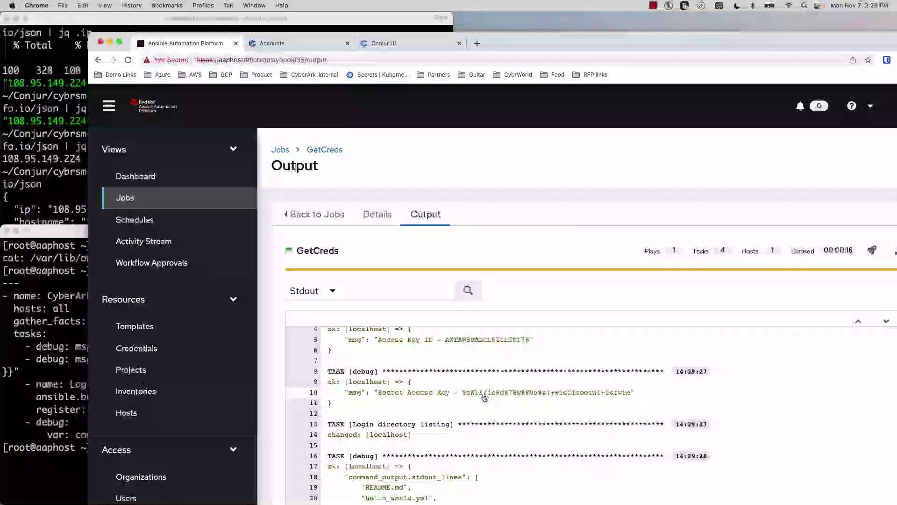
scroll(500, 407, up, 2)
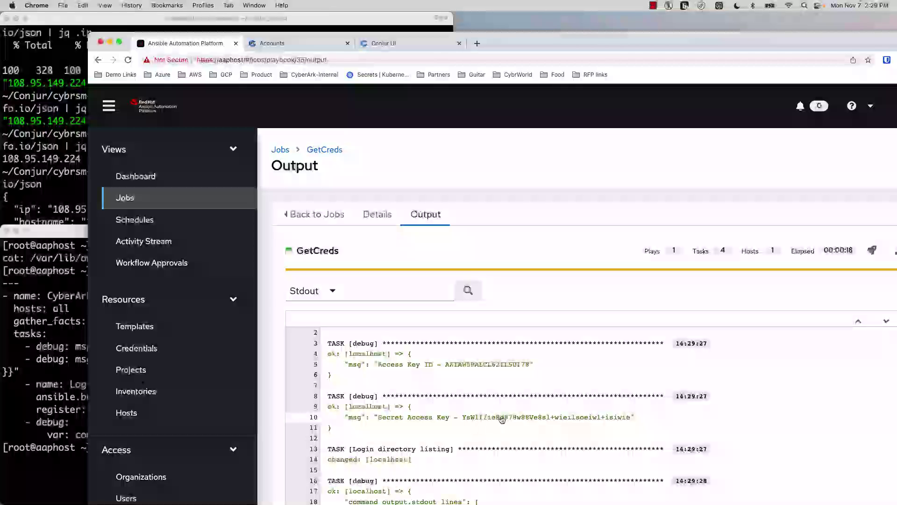
scroll(503, 423, down, 2)
scroll(502, 418, down, 4)
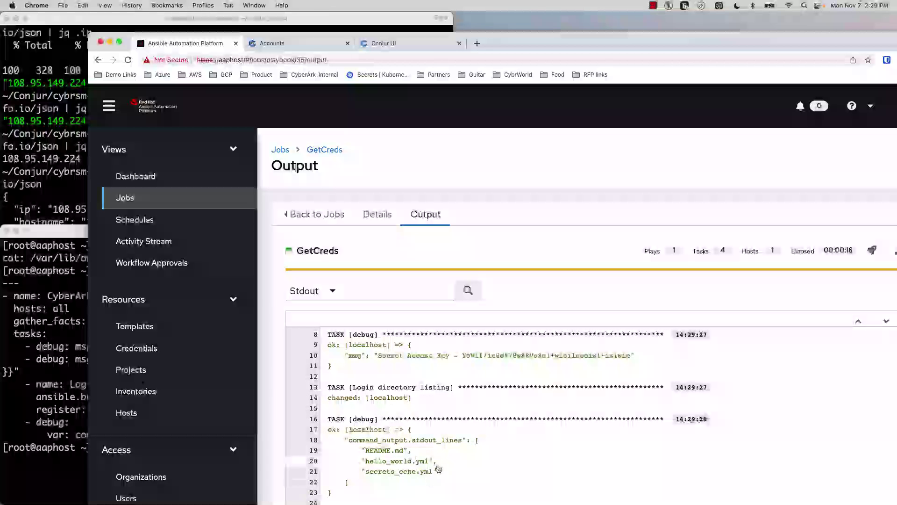
scroll(501, 380, up, 3)
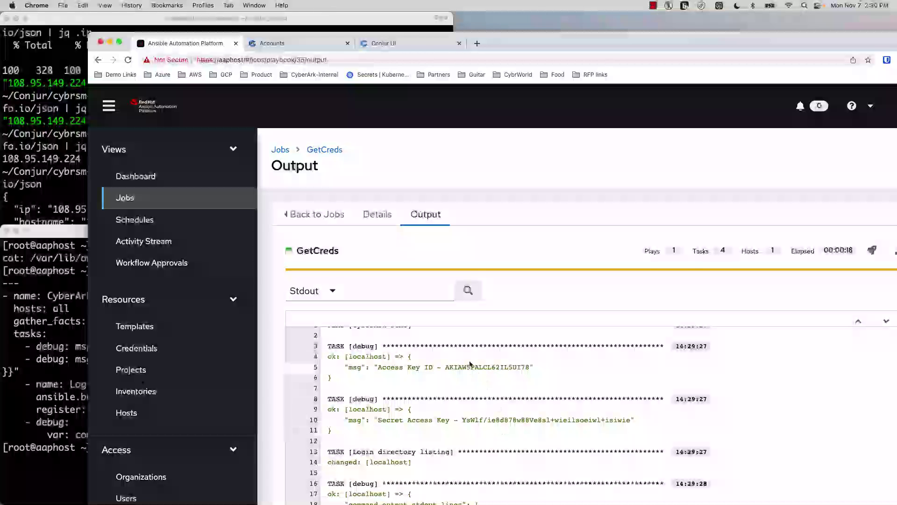
Compare the AWSAccessKeys account's username in the CyberArk accounts list with the job output, and return to the Conjur host page
click(314, 48)
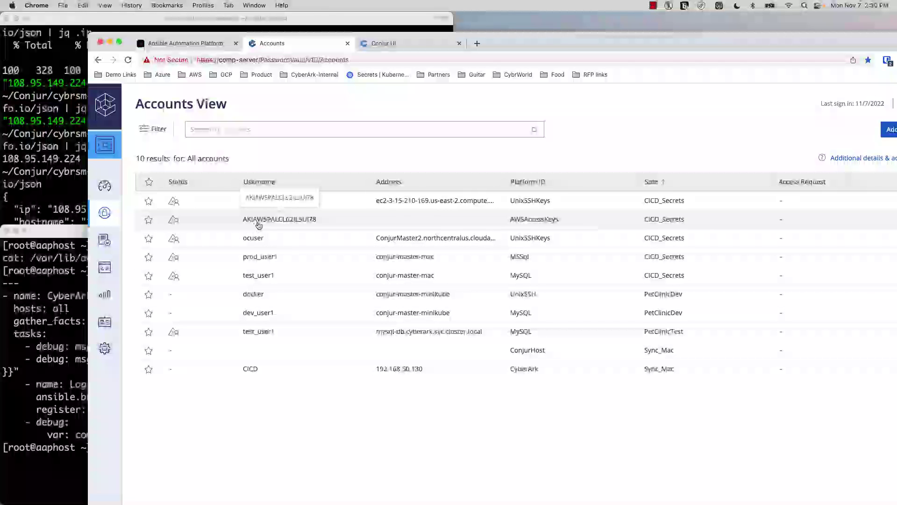
click(211, 46)
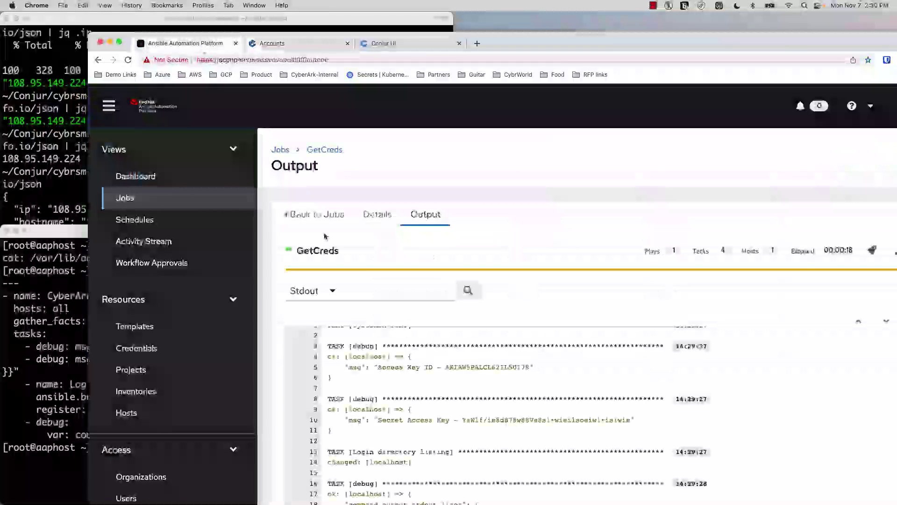
click(289, 43)
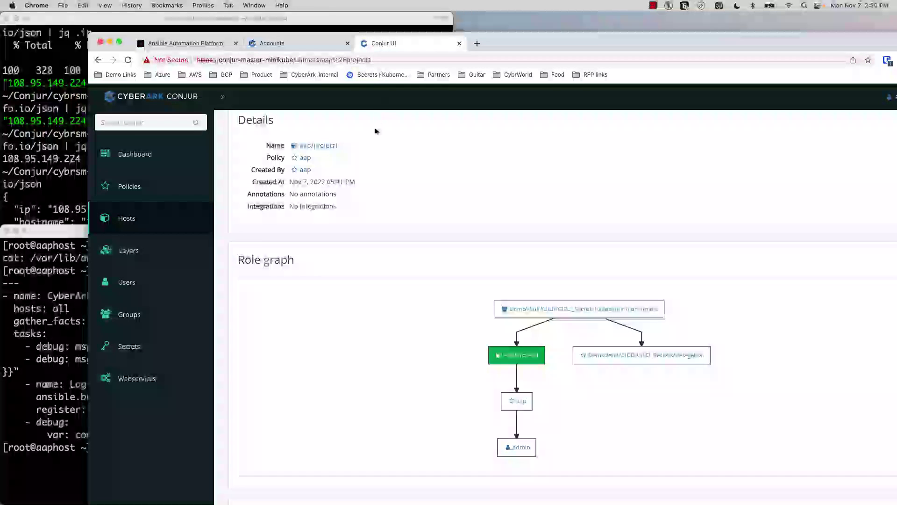
Review the aap/project1 host's privileges on the AwsAccessKeys resources in the Conjur permissions list
scroll(494, 327, down, 5)
scroll(494, 327, down, 10)
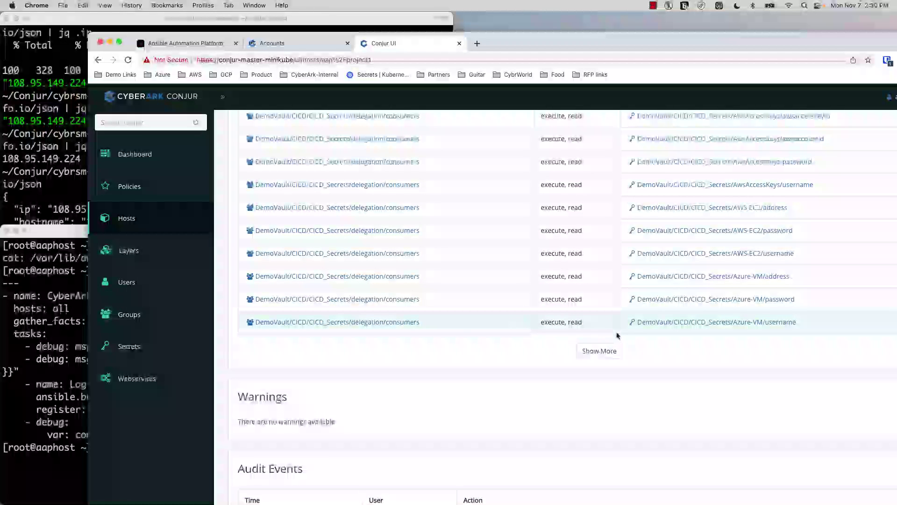
scroll(648, 340, up, 1)
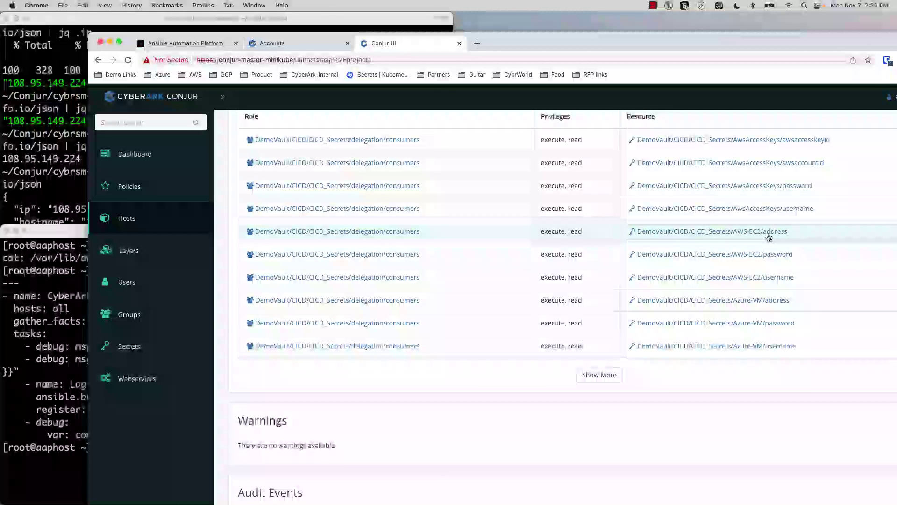
scroll(770, 248, up, 1)
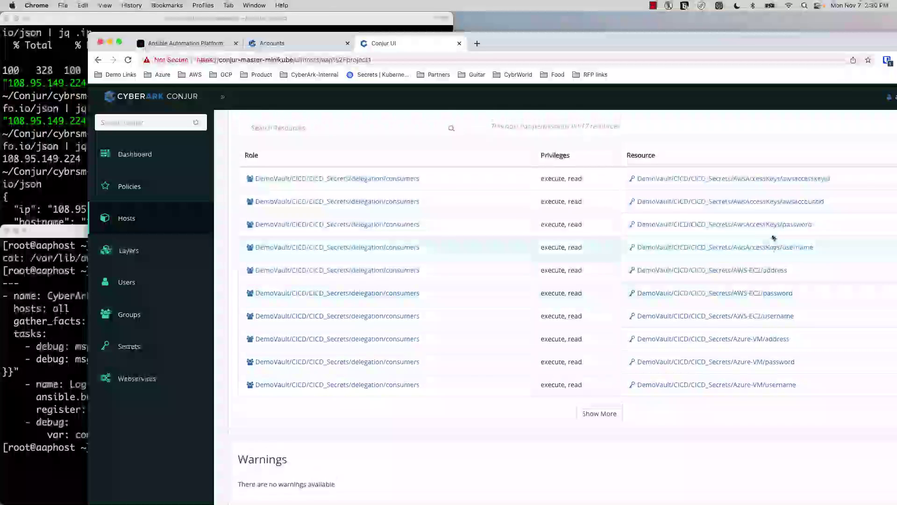
Reveal the secret data of DemoVault/CICD/CICD_Secrets/AwsAccessKeys/password and compare it with the GetCreds job output in Ansible Automation Platform
click(773, 226)
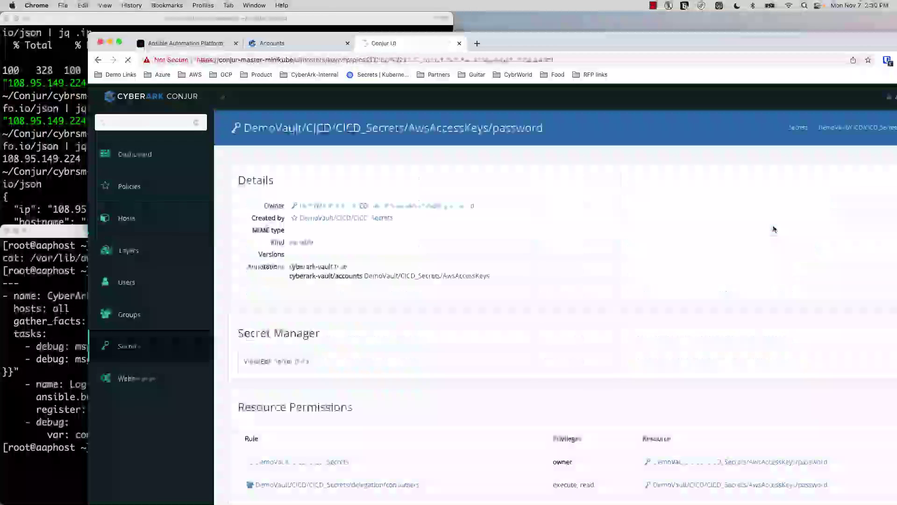
click(299, 365)
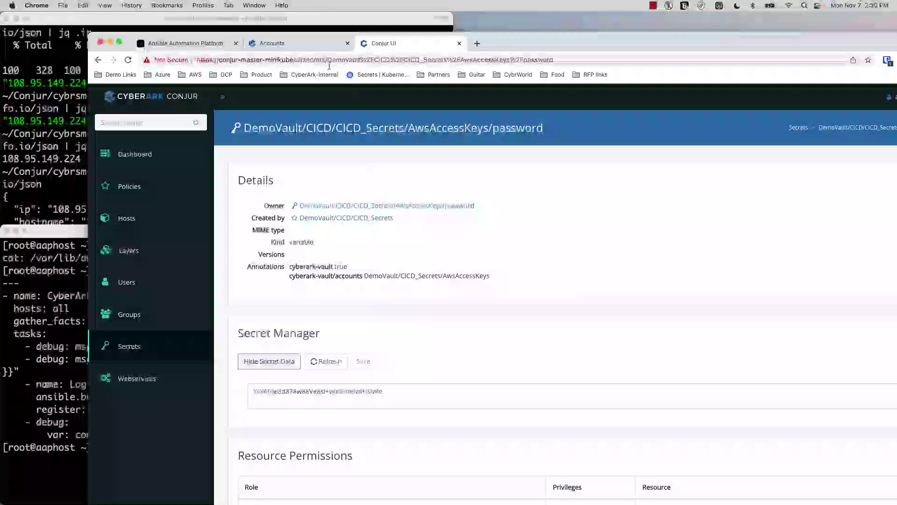
click(215, 43)
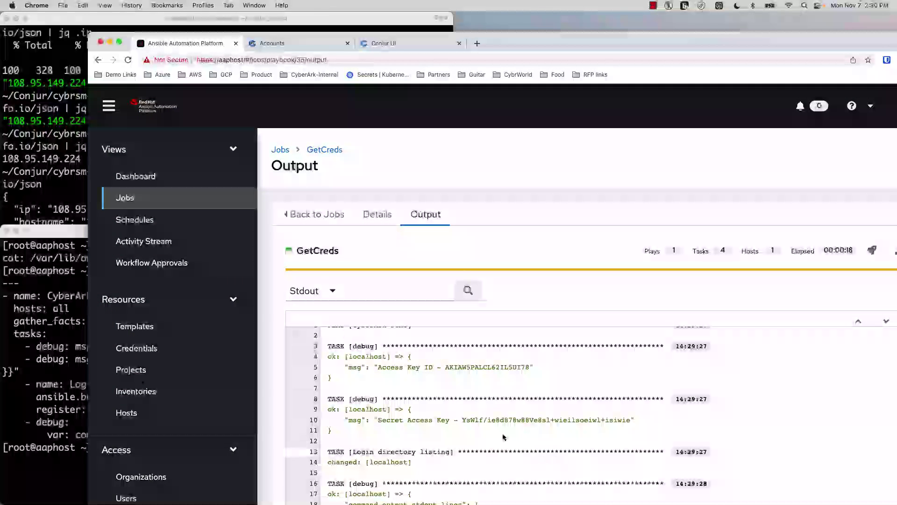